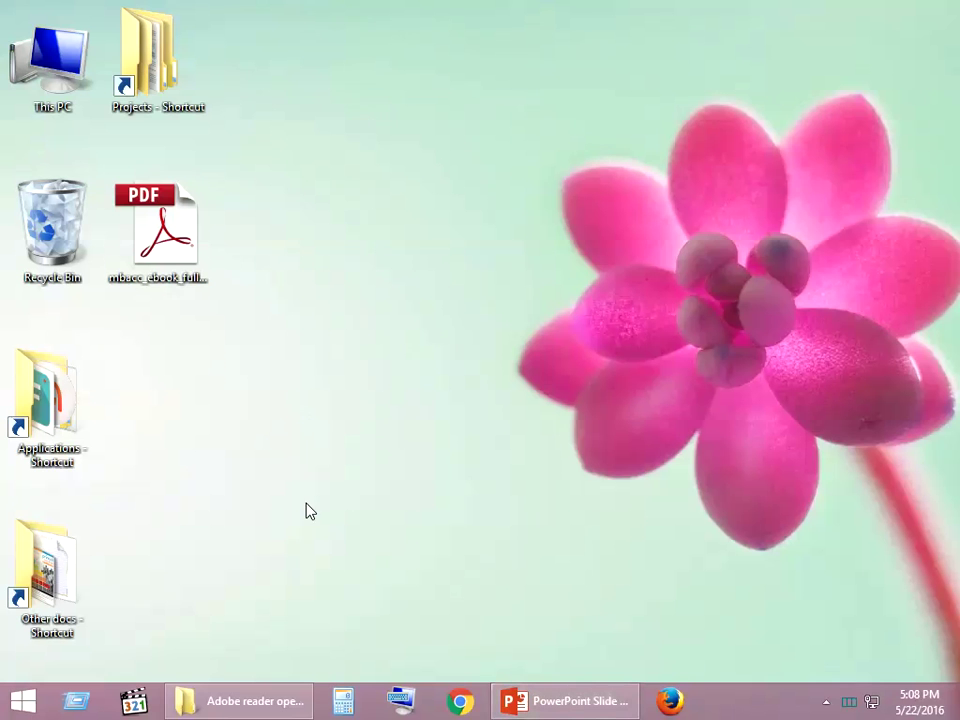
- Try opening mbacc_ebook_full_pages.pdf on the desktop and see Adobe Reader close immediately
double_click(168, 240)
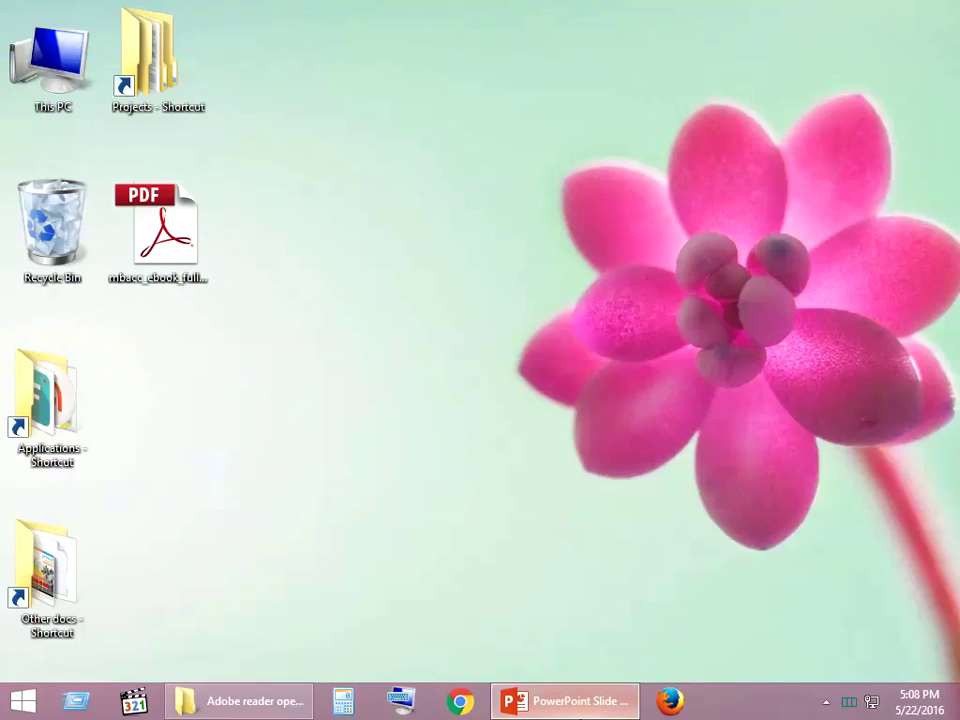
- Step the slide show through the Method 1, 2 and 3 slides, ending back on Method 1
mouse_move(565, 701)
click(580, 710)
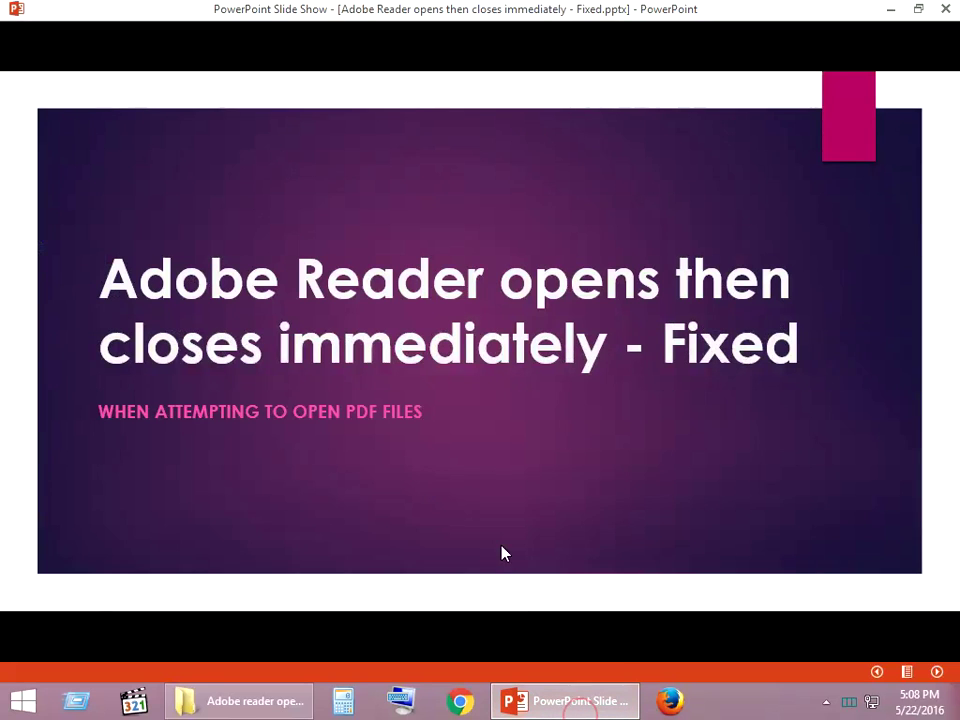
click(622, 651)
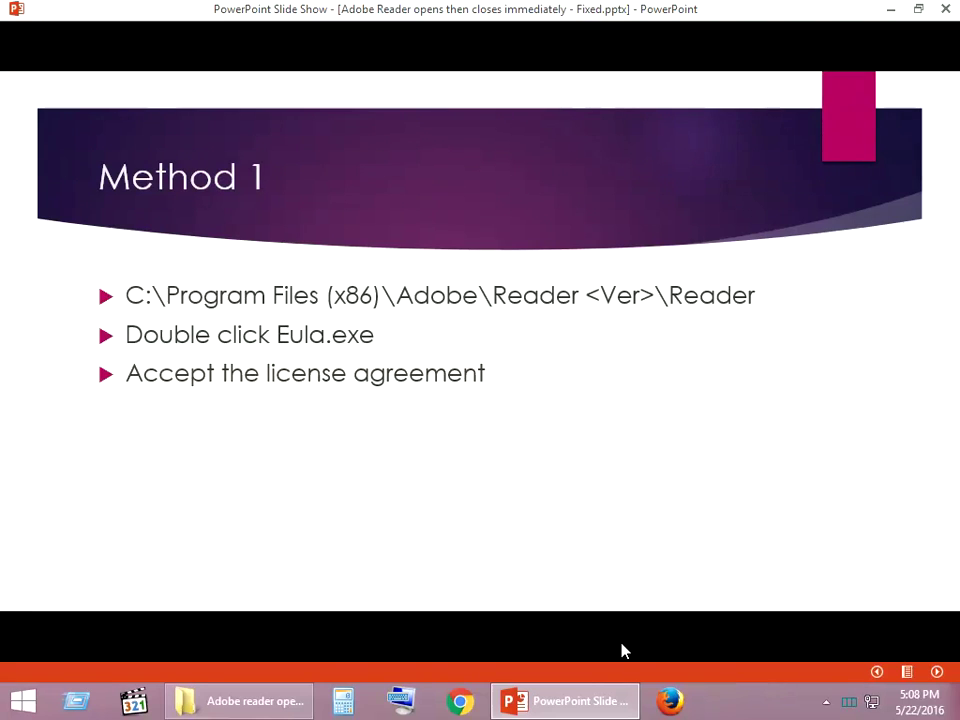
key(Right)
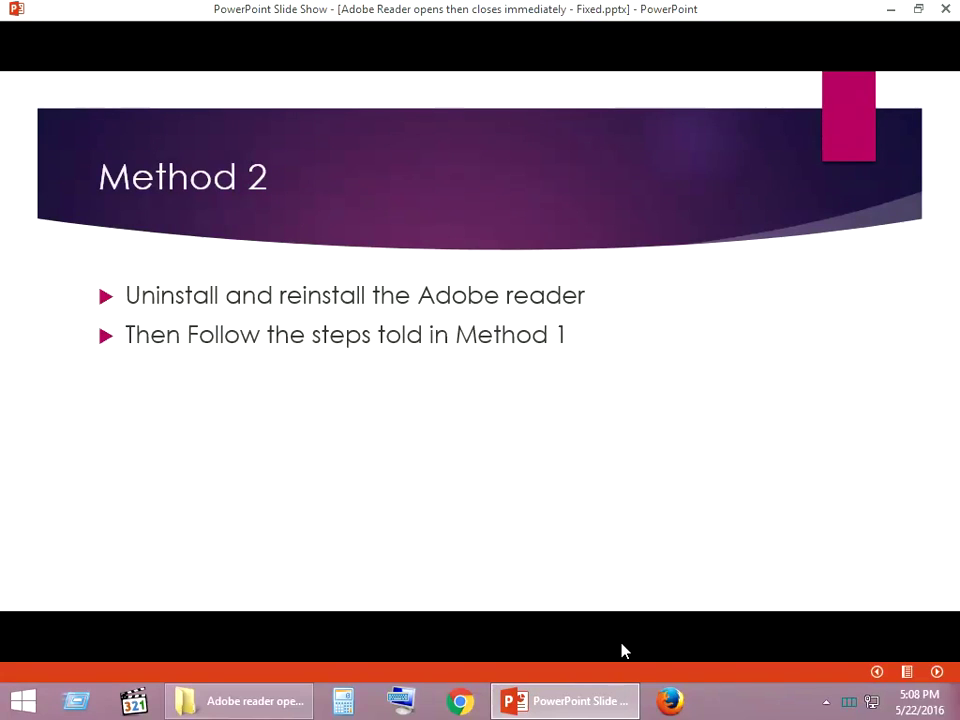
key(Left)
key(Right)
key(Right)
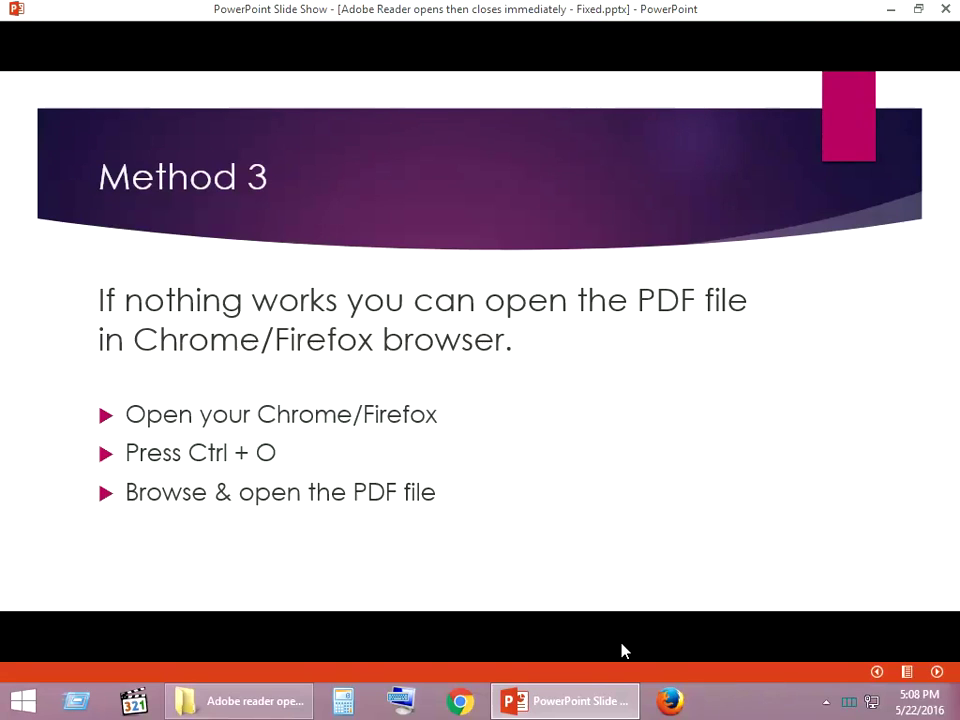
key(Left)
key(Left)
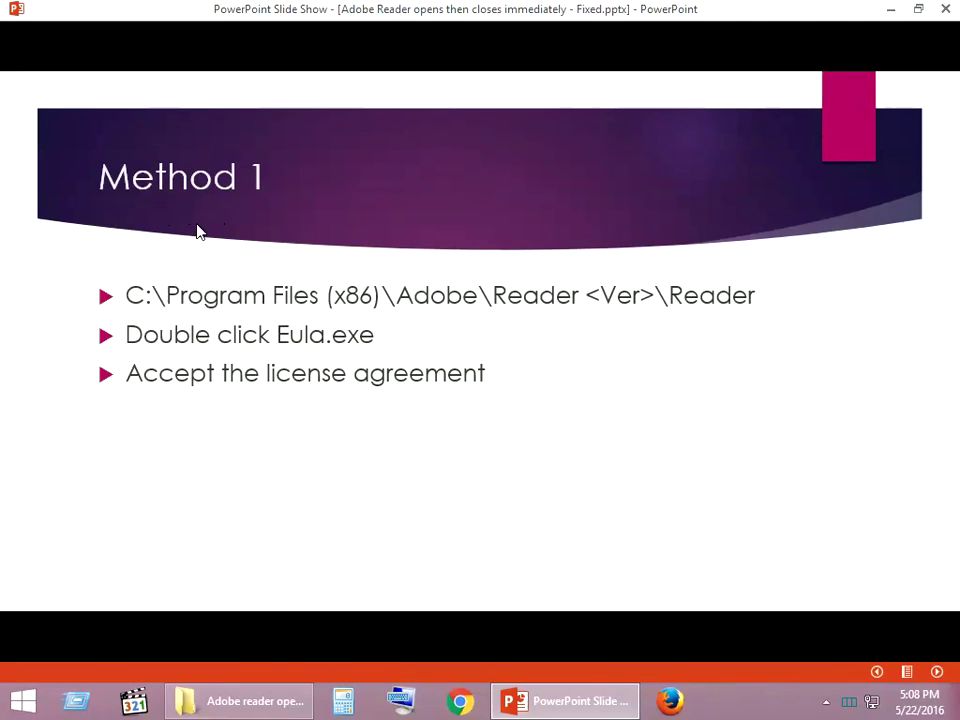
- Hide the slide show with Win+D, restore it on Method 1, then switch to the project folder window
key(super+d)
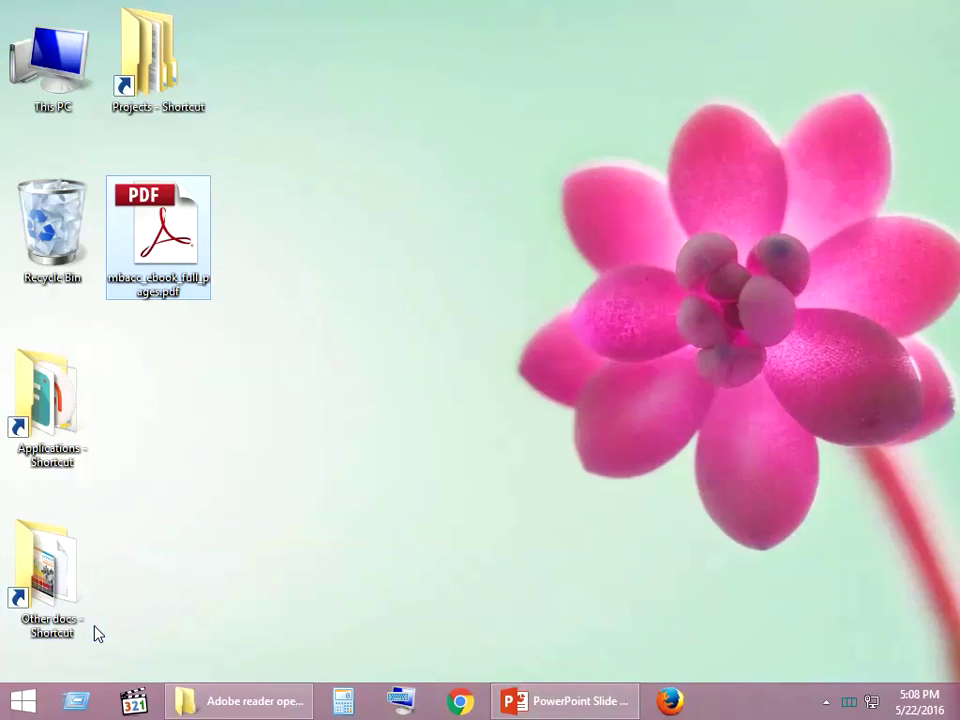
click(587, 699)
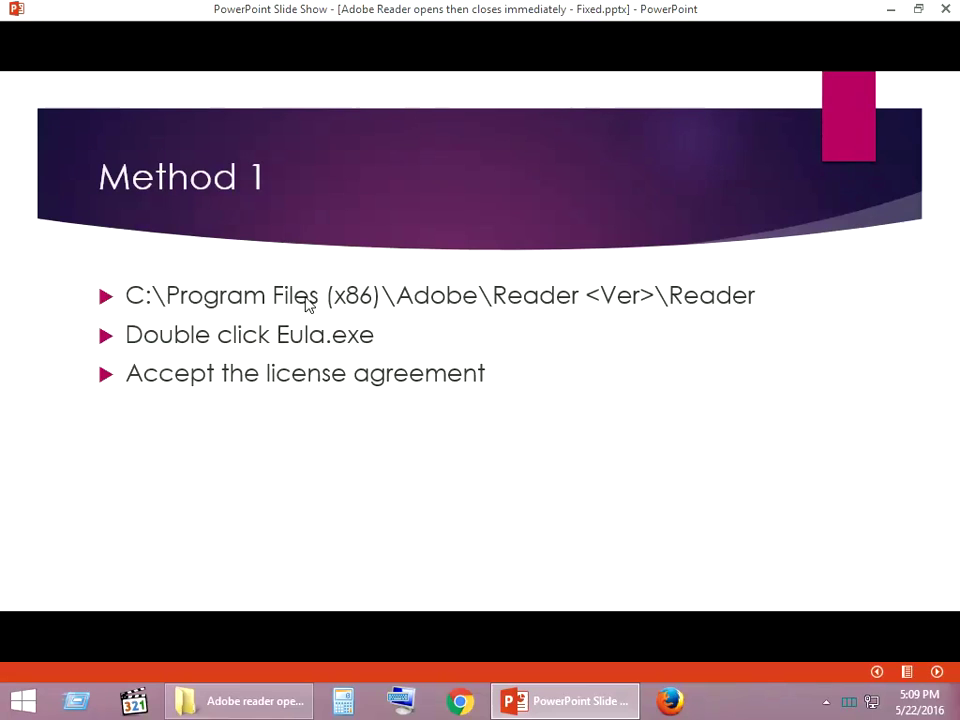
click(259, 708)
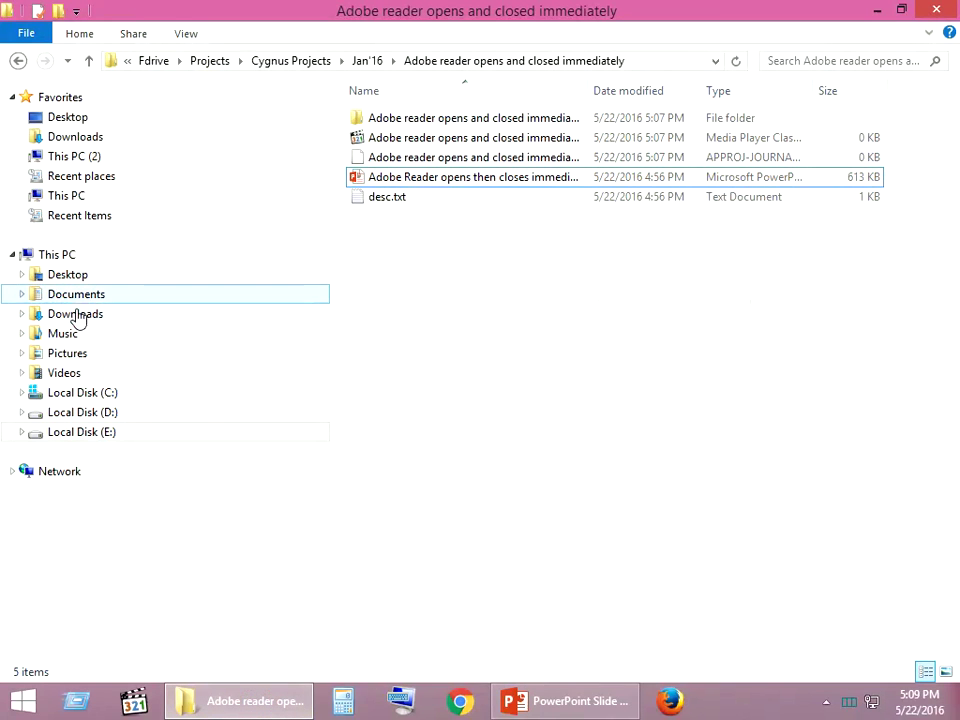
- Open the Program Files (x86) folder on Local Disk (C:)
click(92, 394)
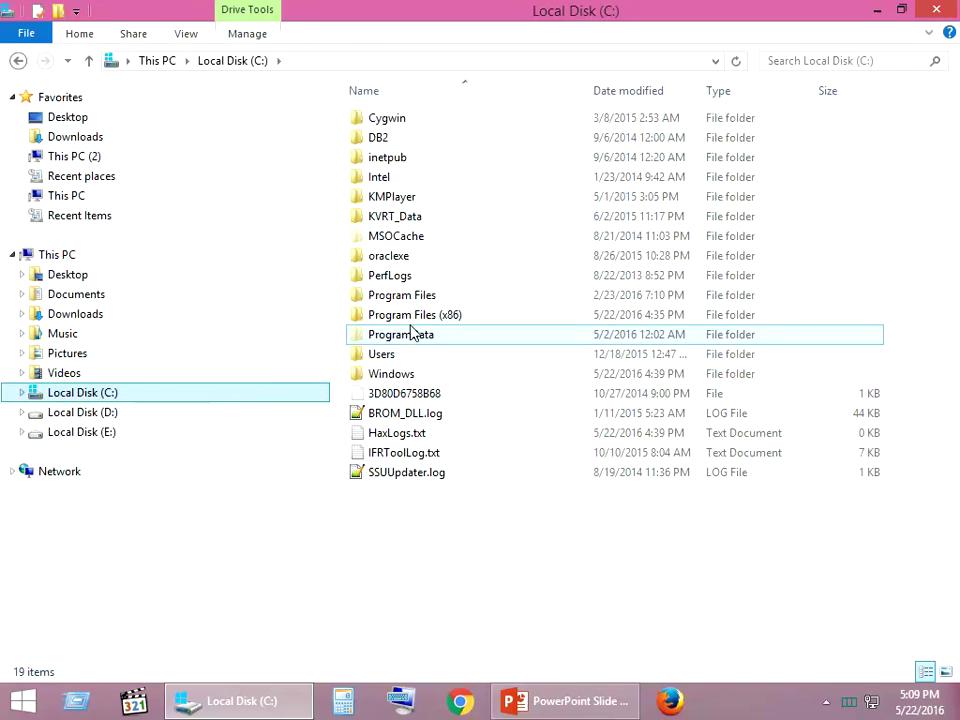
click(427, 296)
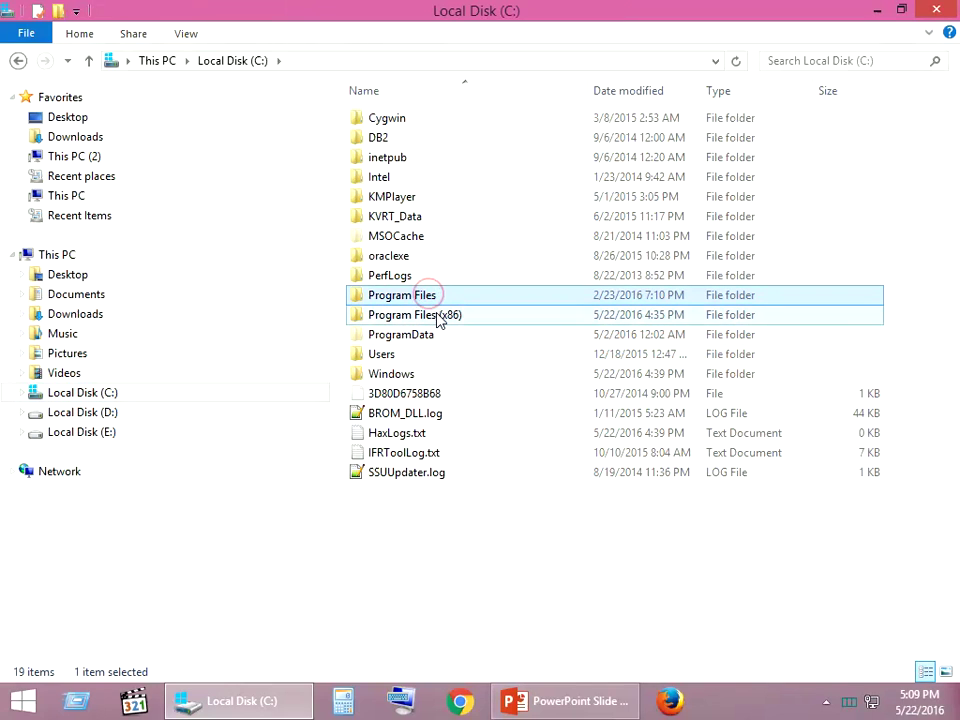
click(437, 316)
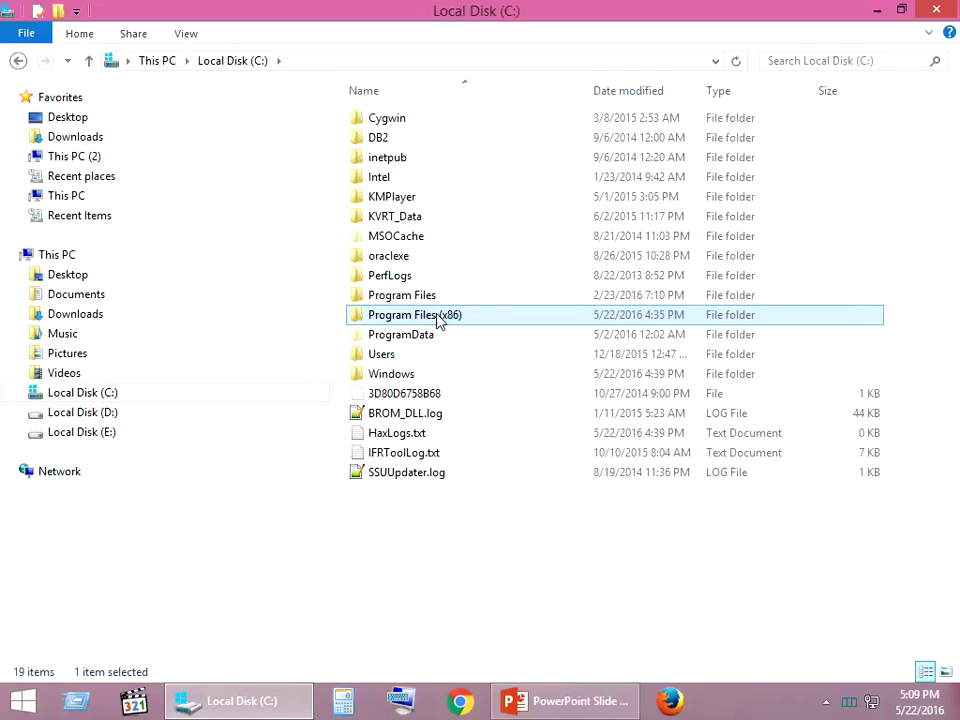
click(429, 301)
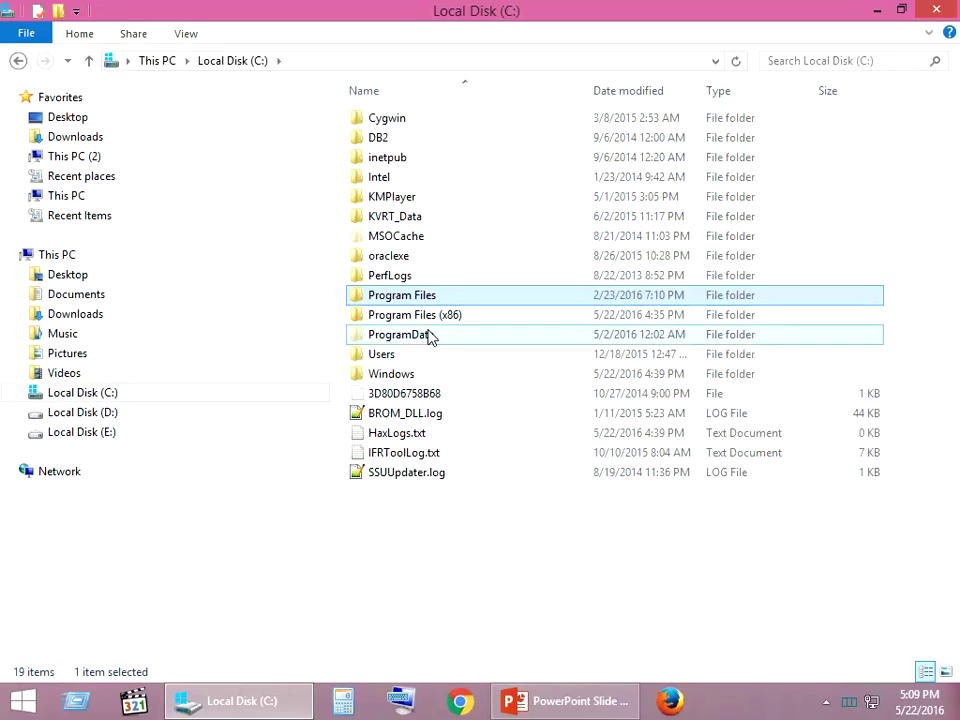
double_click(430, 314)
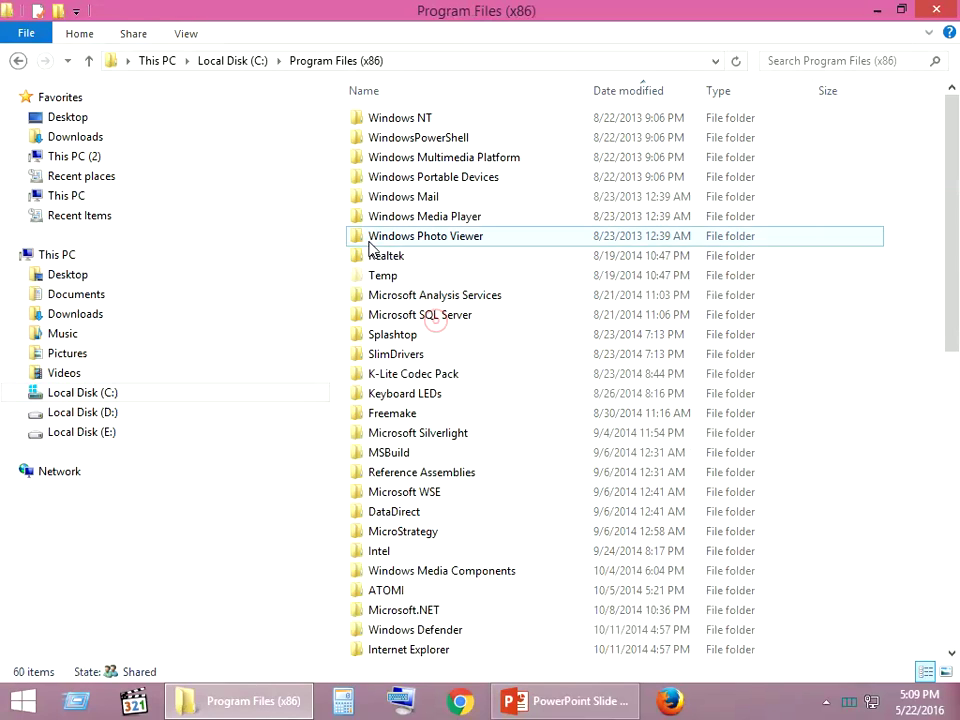
- Open Adobe\Reader 11.0, checking it against the Method 1 path on the slide
scroll(396, 273, down, 10)
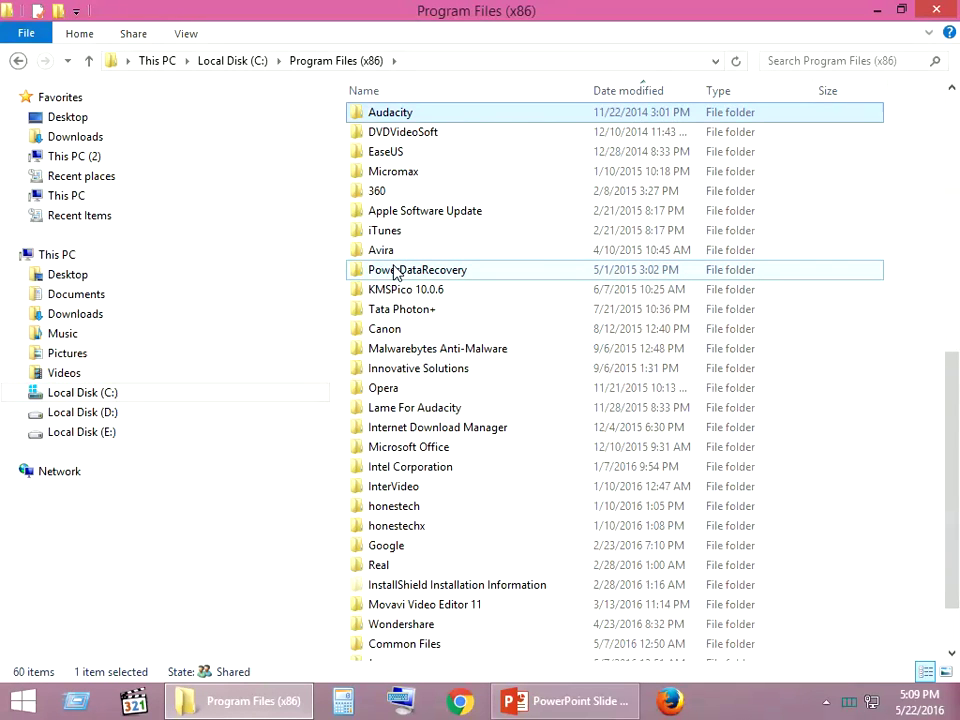
scroll(396, 273, down, 2)
scroll(396, 273, up, 2)
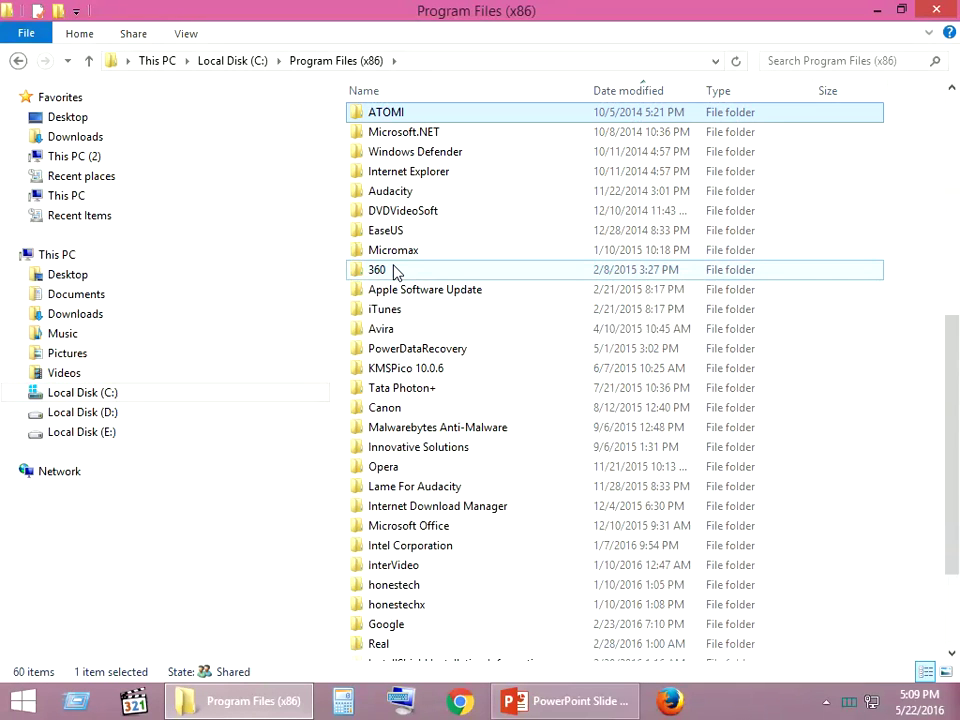
scroll(396, 273, down, 2)
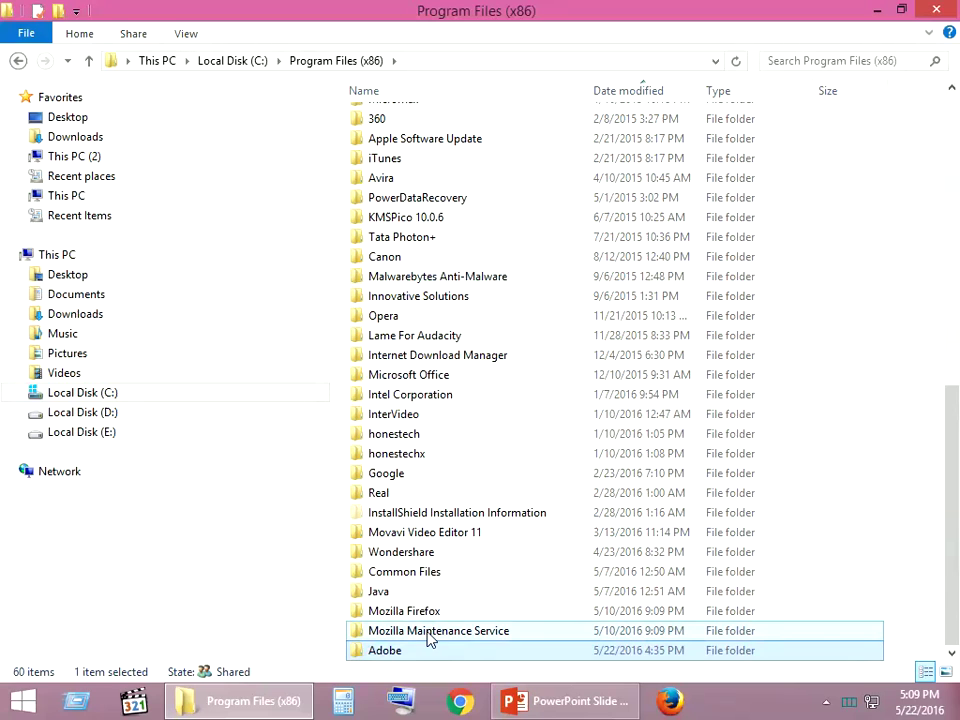
double_click(400, 652)
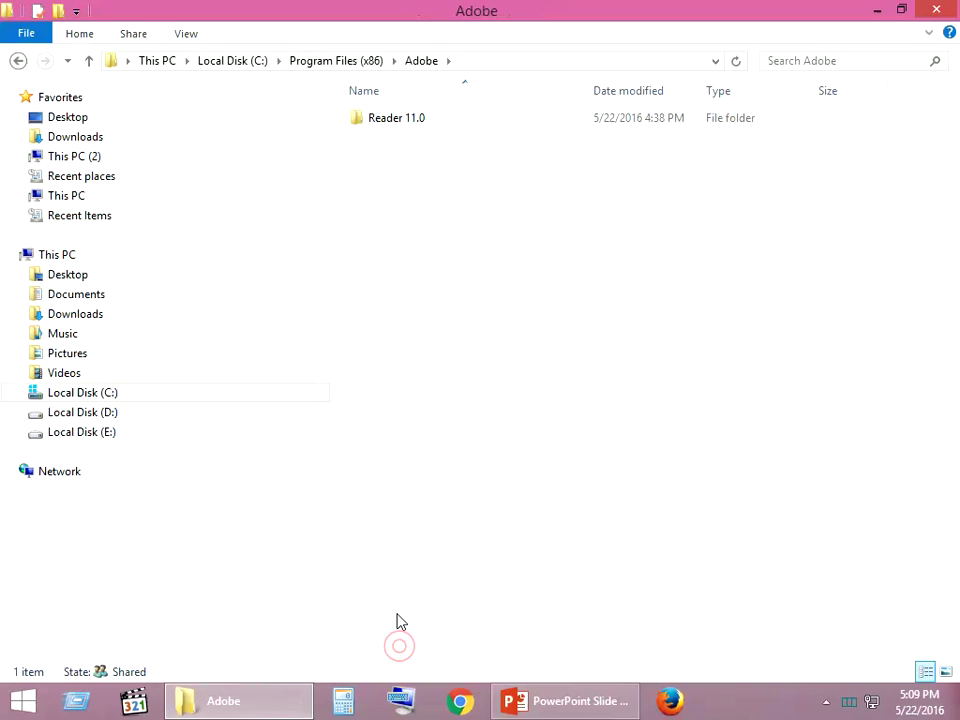
double_click(397, 117)
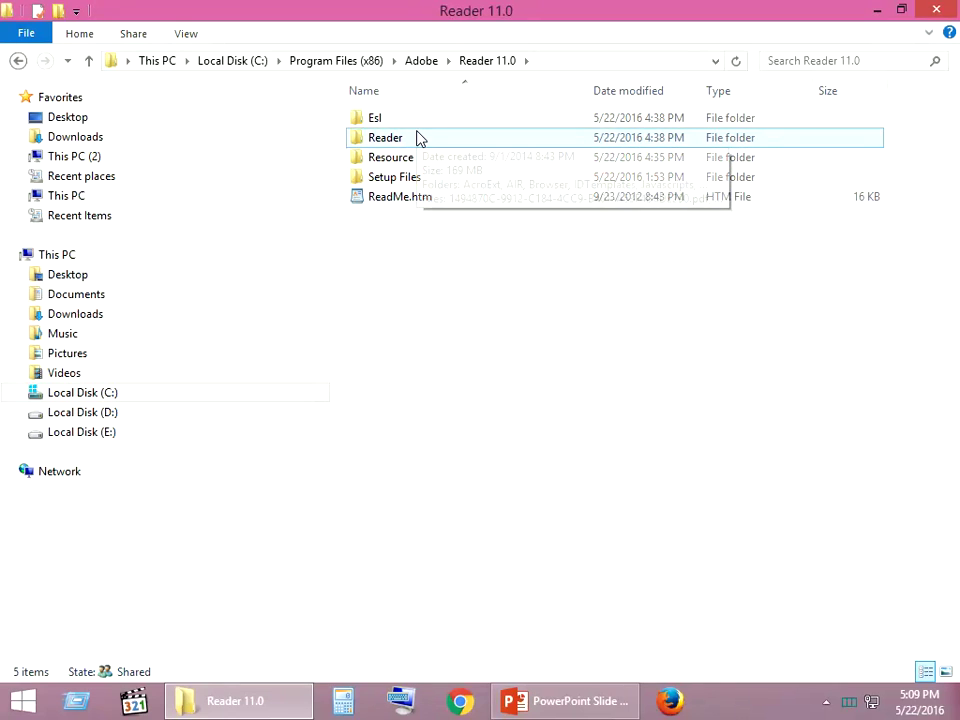
click(583, 694)
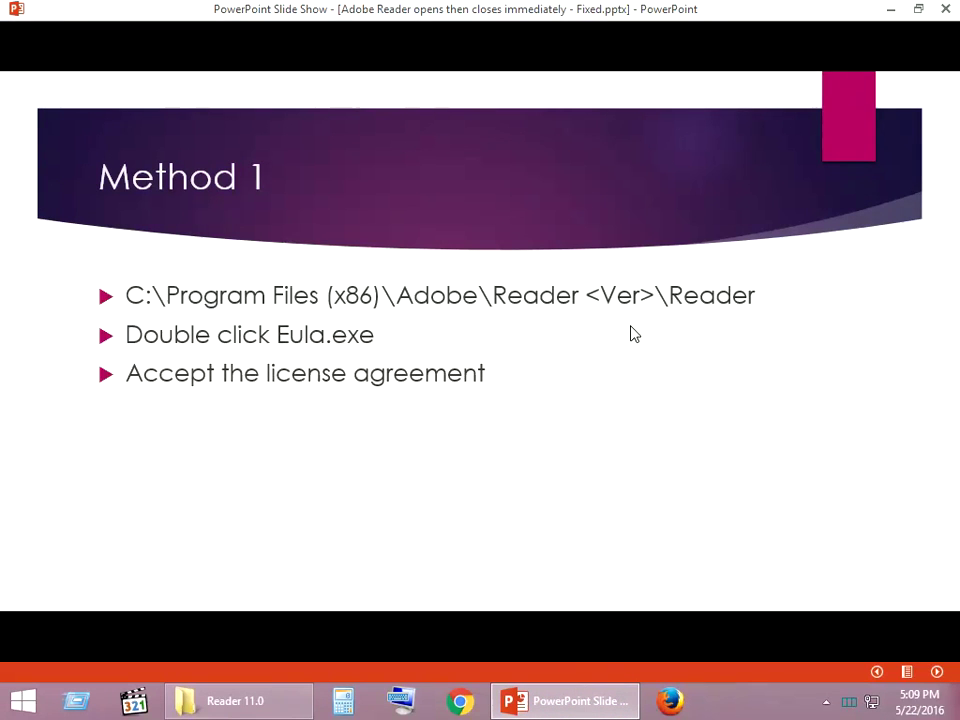
key(alt+Tab)
- Open the Reader subfolder and locate the Eula.exe application file
double_click(395, 140)
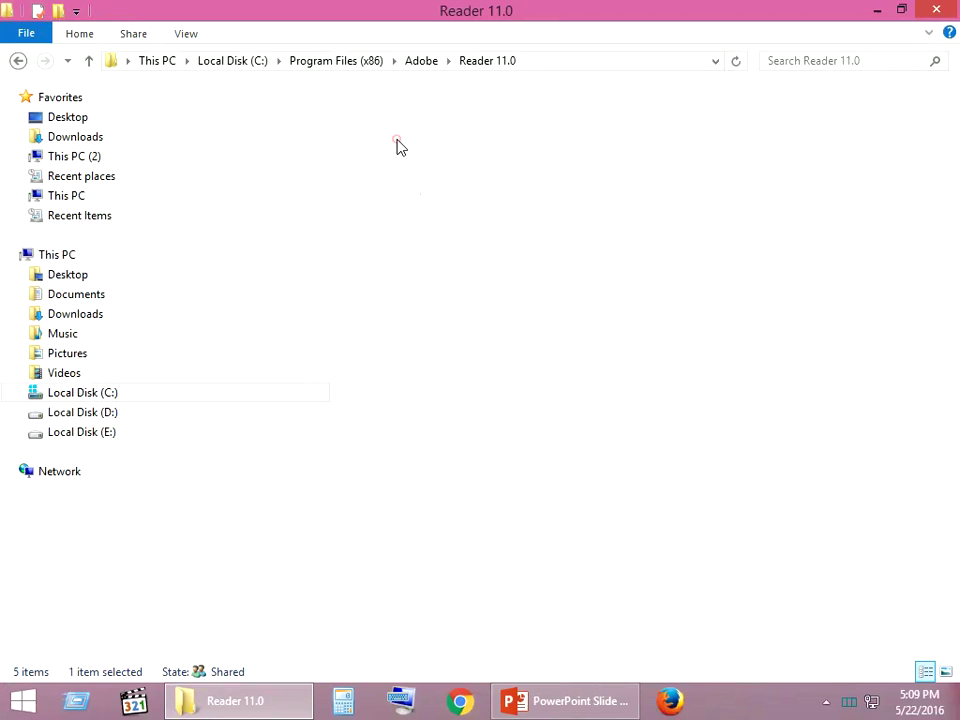
scroll(441, 394, down, 2)
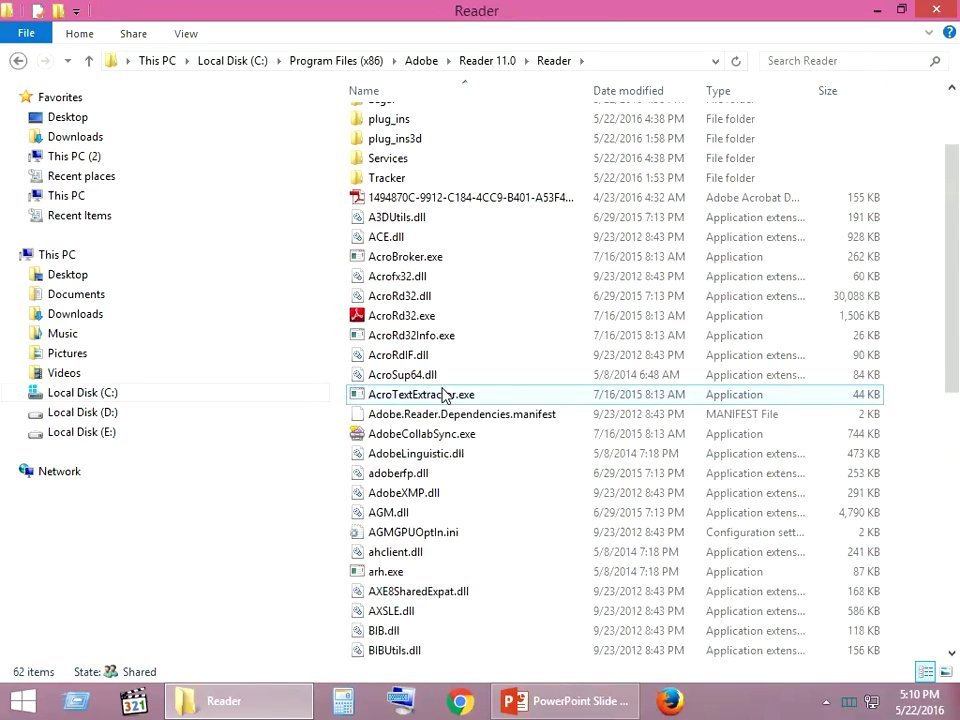
scroll(443, 394, down, 4)
click(408, 596)
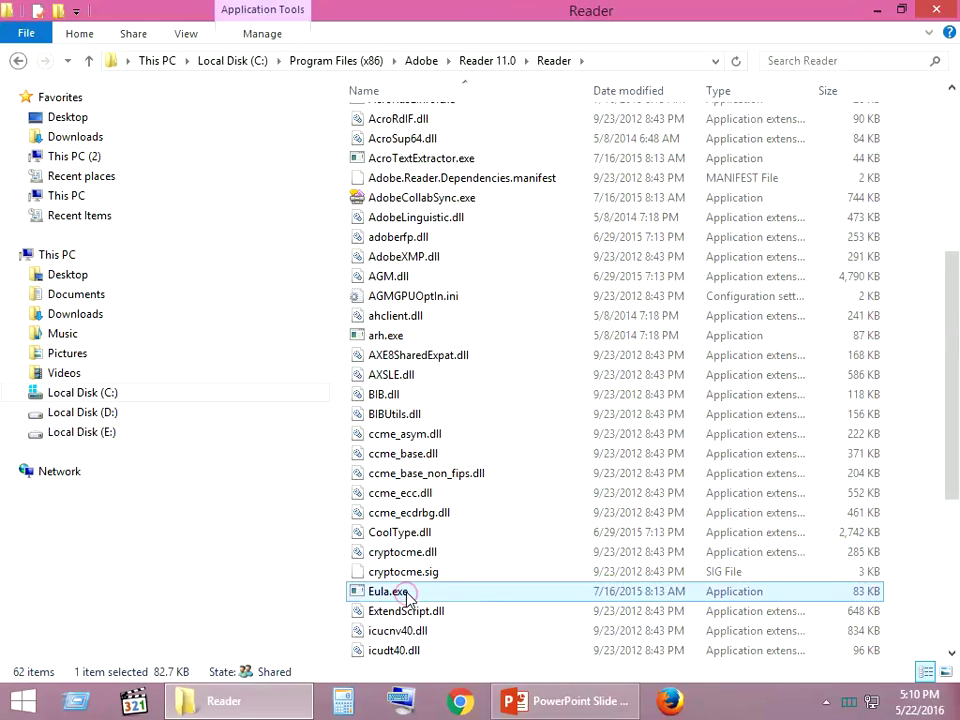
scroll(408, 596, down, 2)
- Search the folder for 'eula', run Eula.exe and accept the Adobe license agreement
click(829, 60)
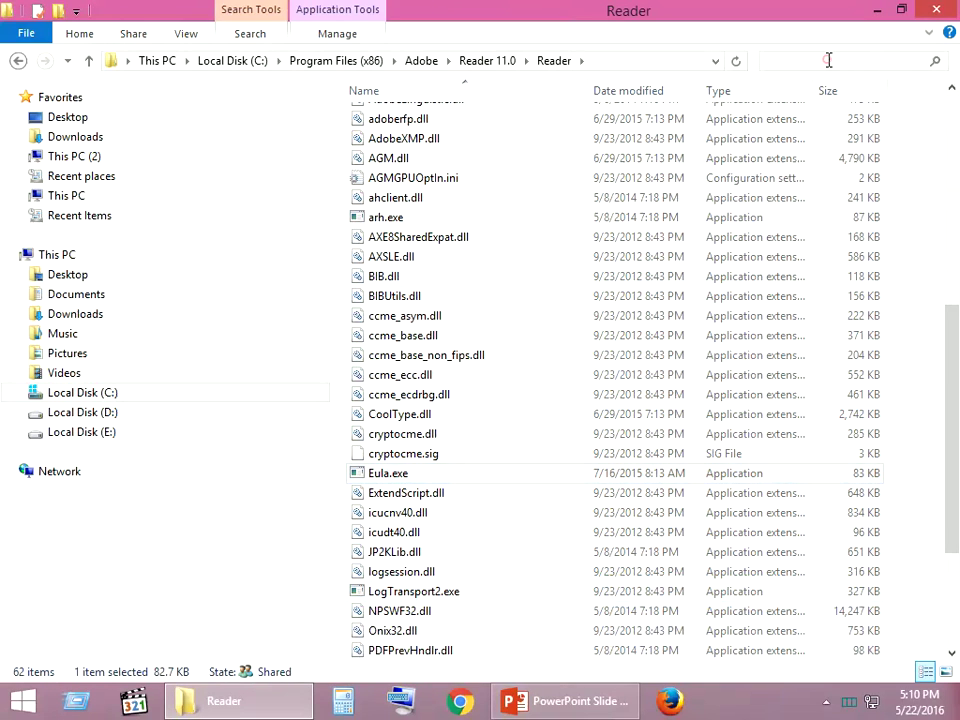
text(e)
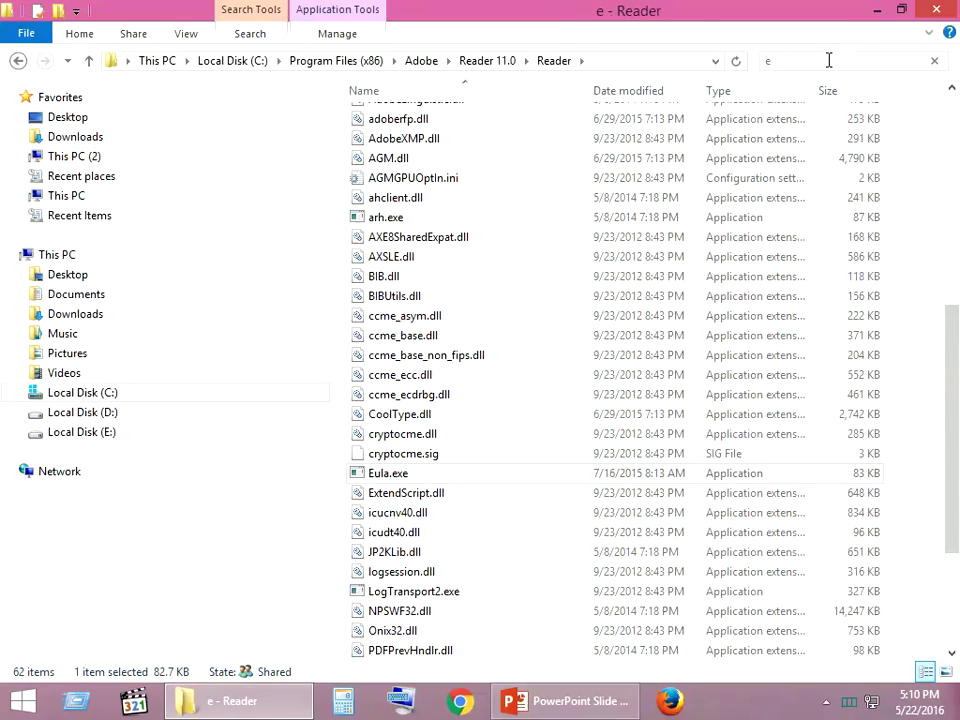
text(ula)
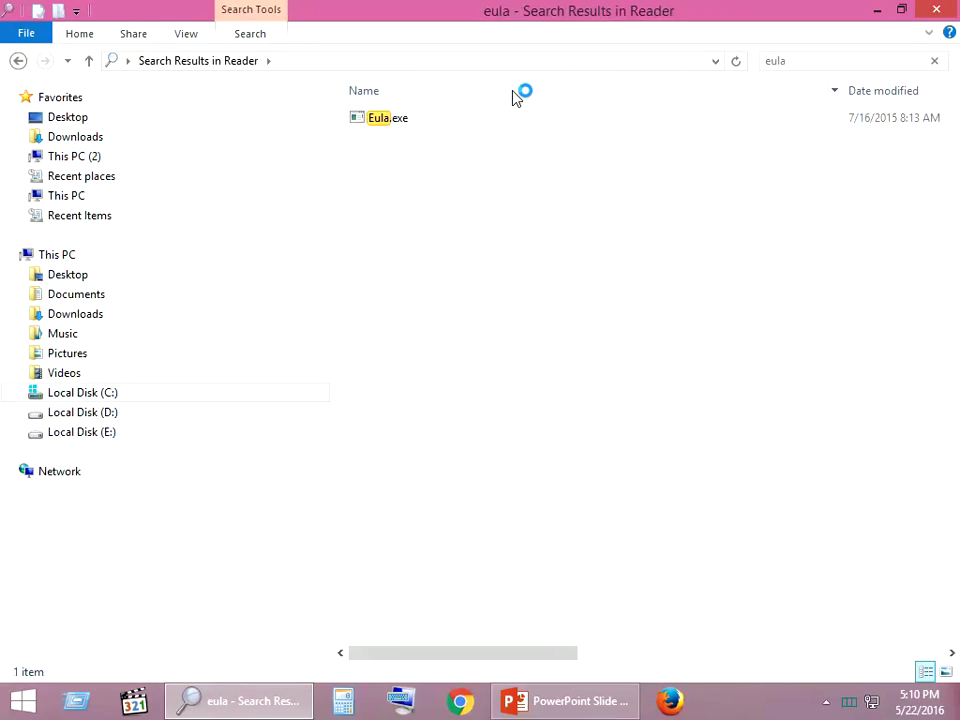
double_click(400, 125)
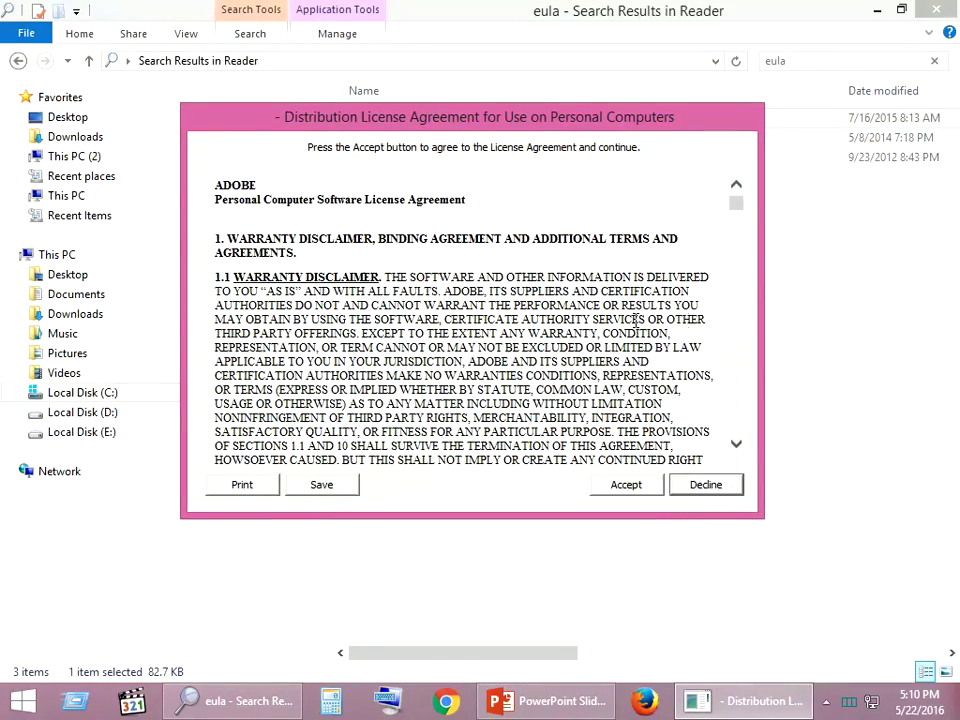
mouse_move(736, 205)
mouse_down()
mouse_move(736, 402)
mouse_move(701, 446)
mouse_up()
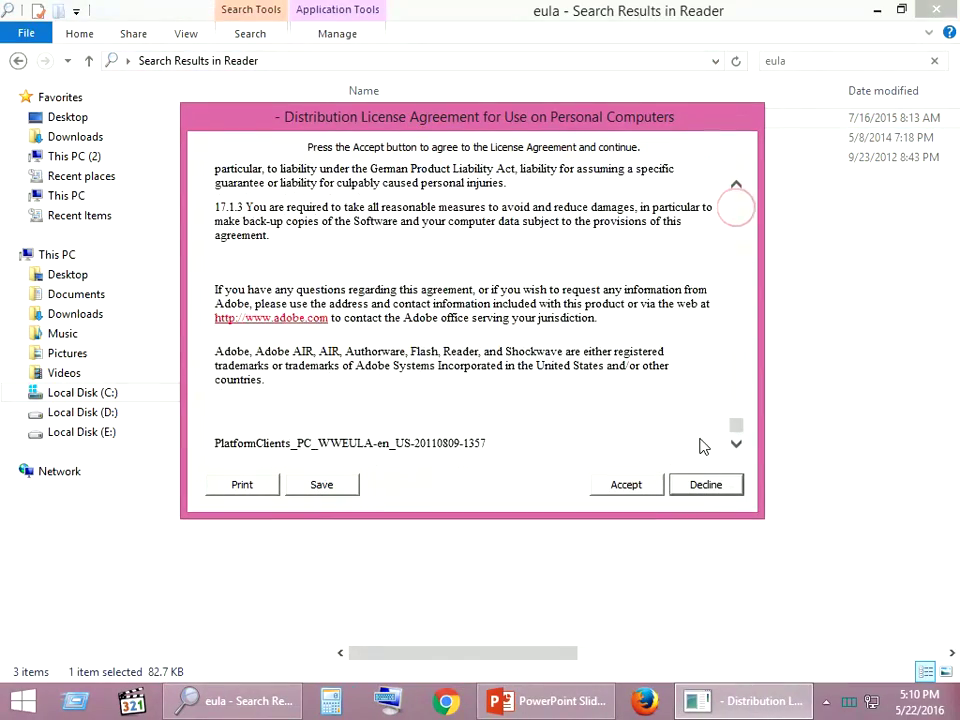
click(627, 485)
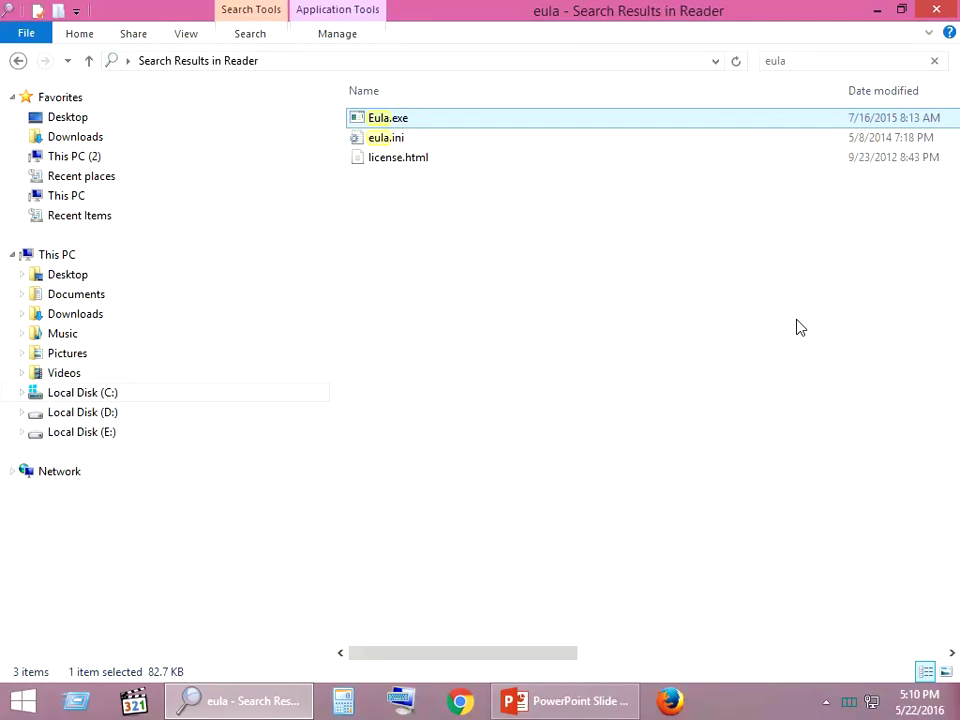
- Close Explorer, reopen the ebook PDF, confirm Adobe Reader stays open, then close Reader
click(944, 10)
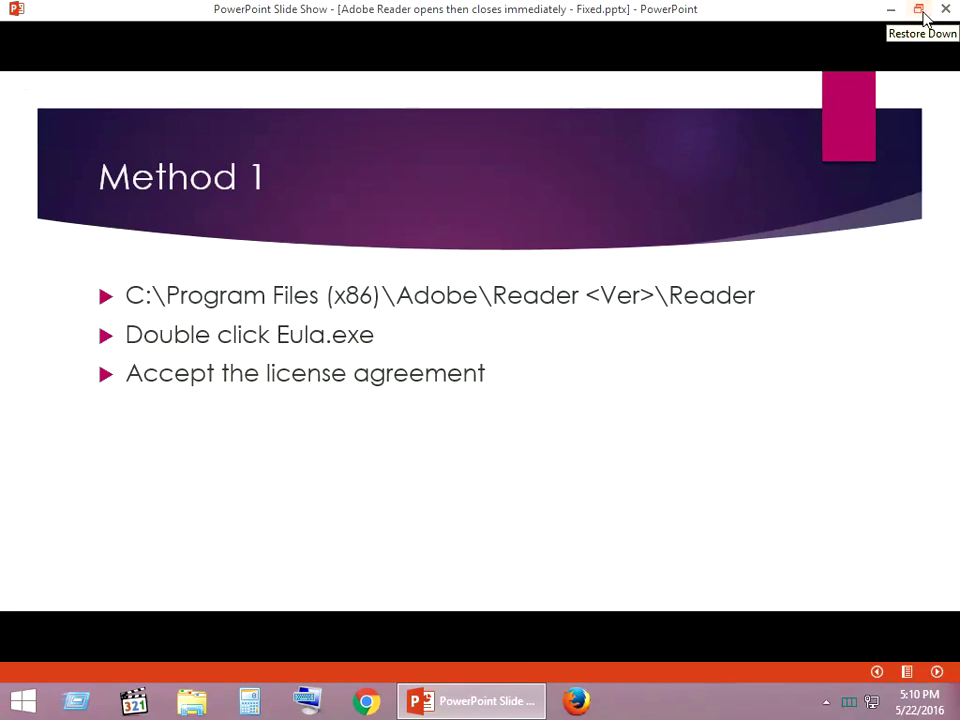
click(890, 9)
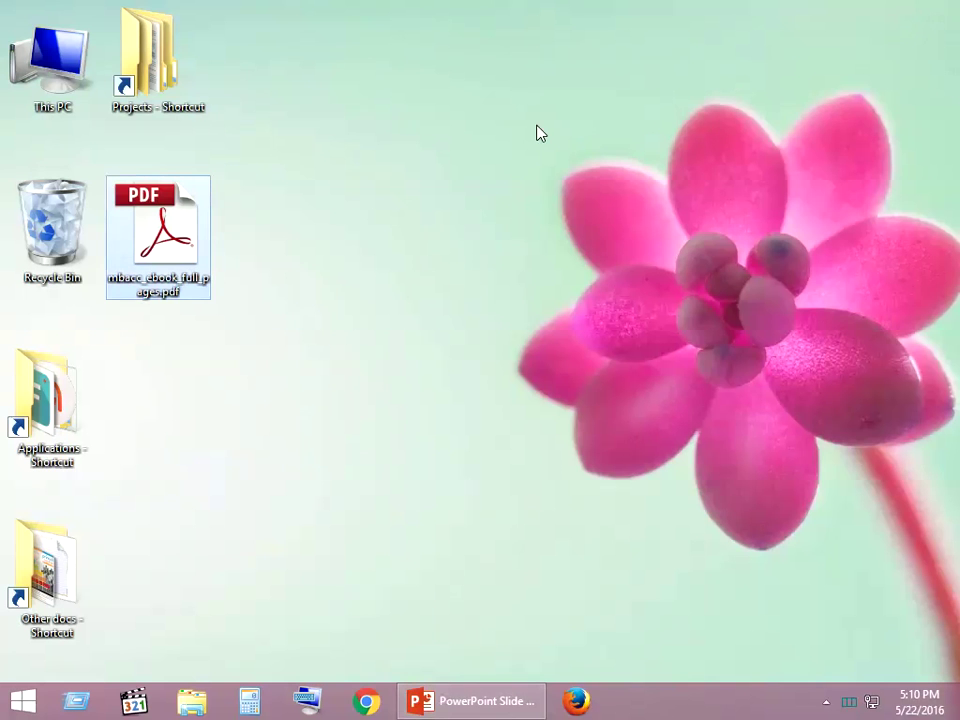
double_click(166, 240)
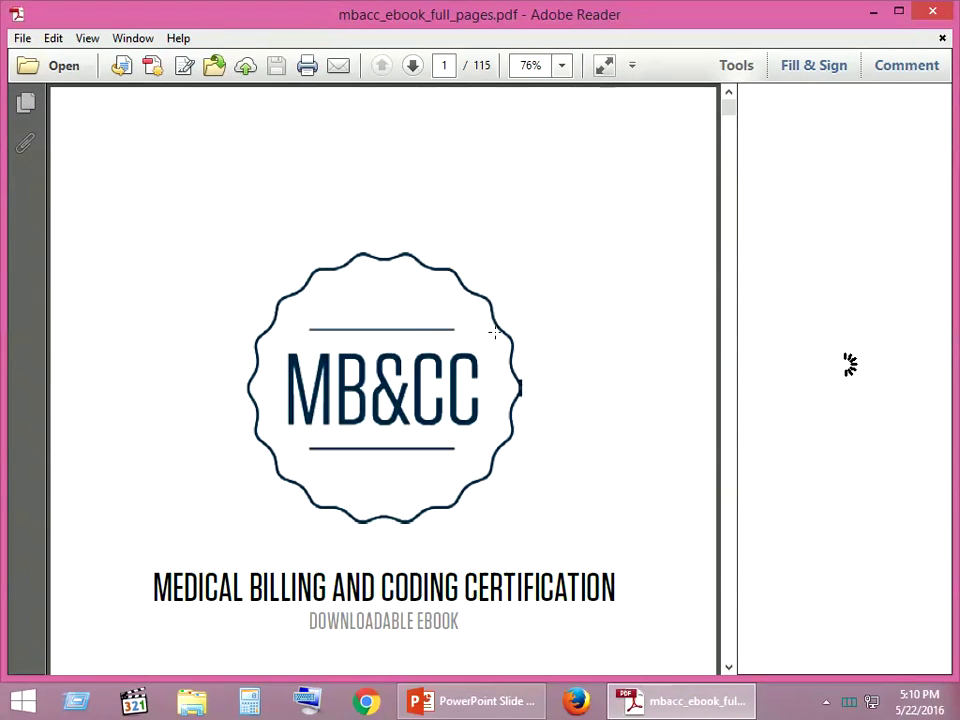
click(924, 11)
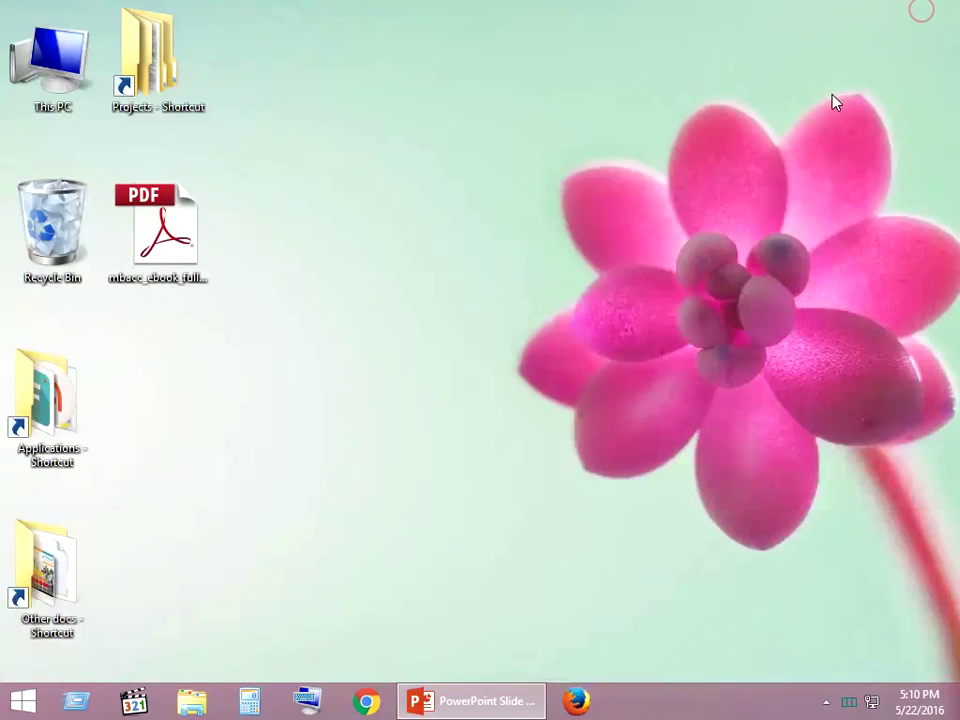
- Restore the slide show and advance to the Method 2 slide on reinstalling Adobe Reader
click(494, 706)
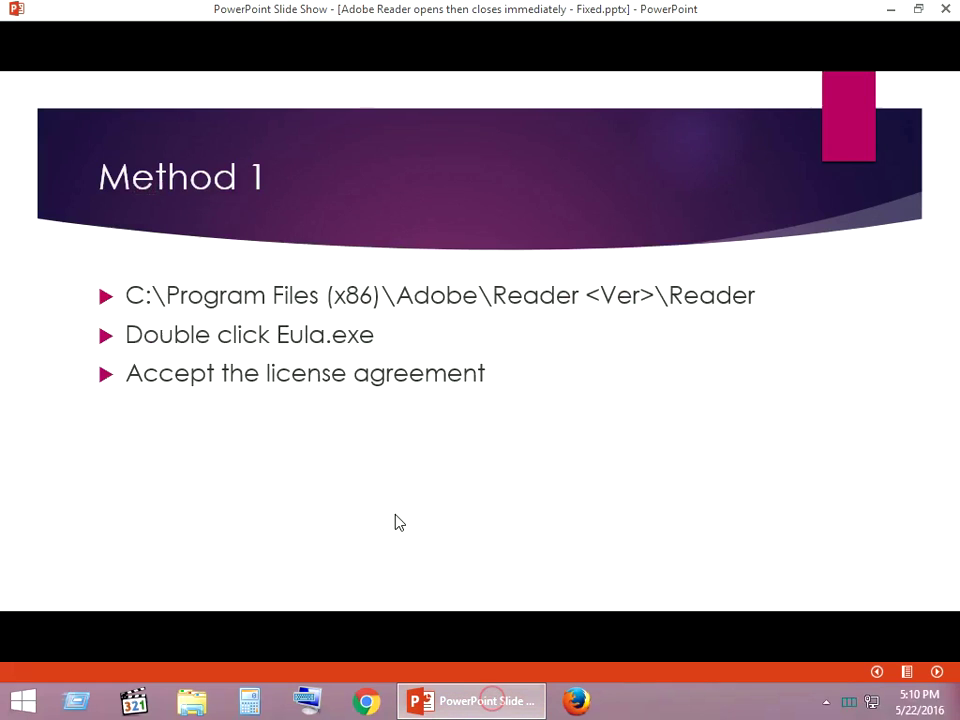
click(308, 405)
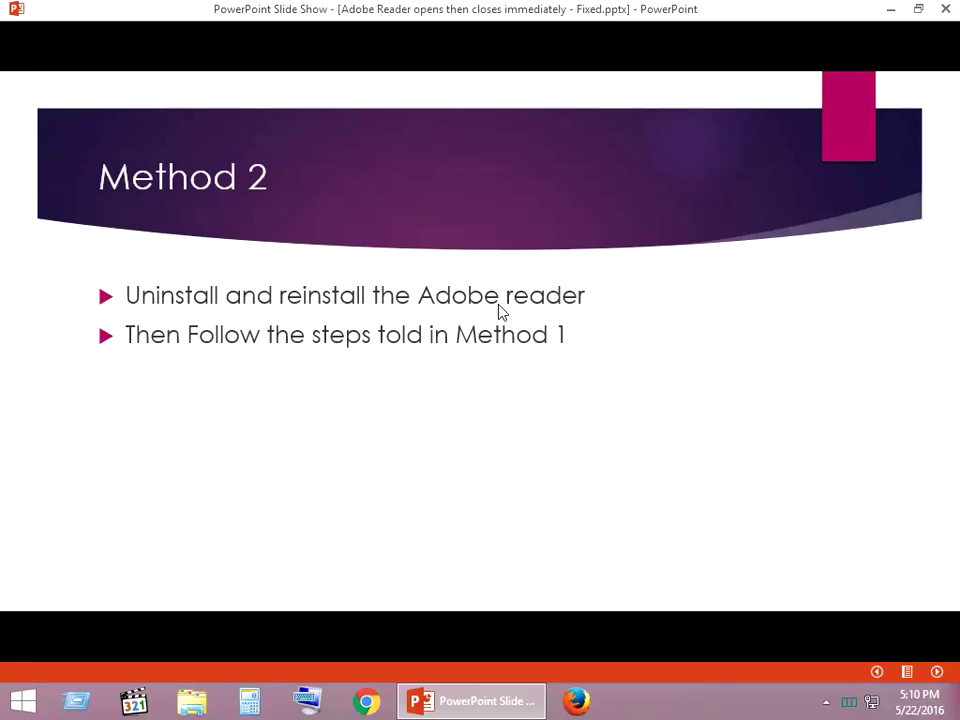
- Launch Control Panel from Start, try the Large icons view, then return to Category view
click(20, 705)
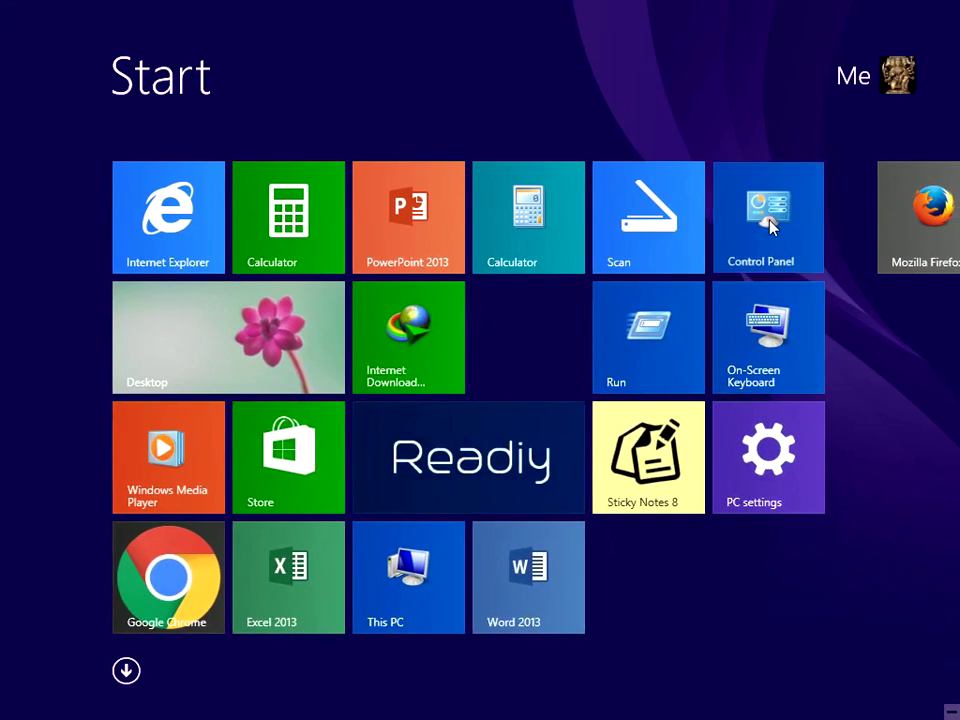
click(769, 220)
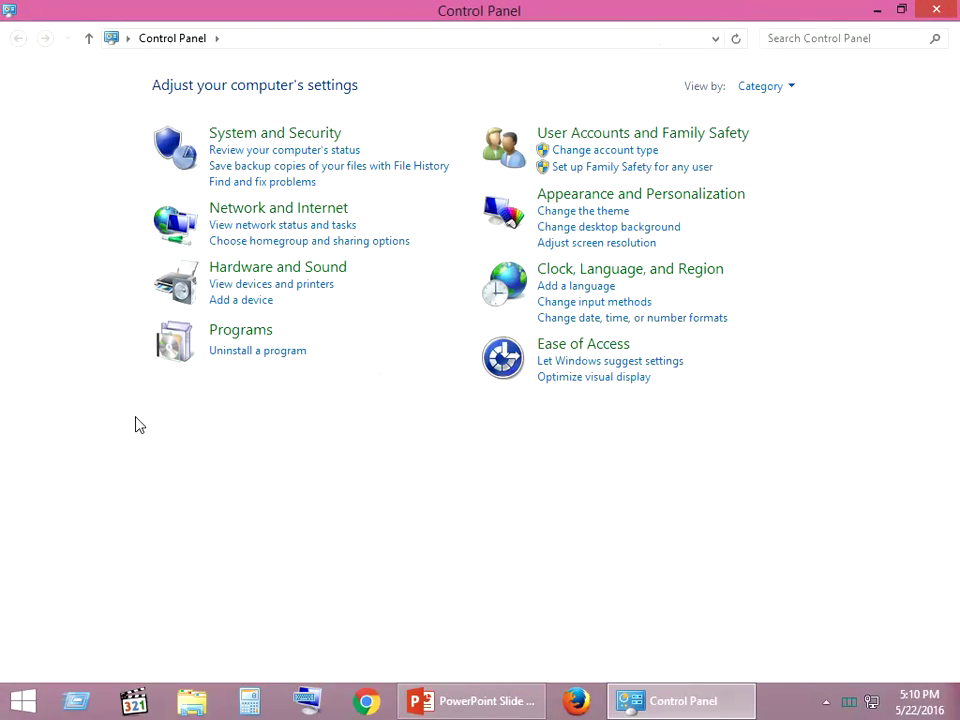
click(790, 86)
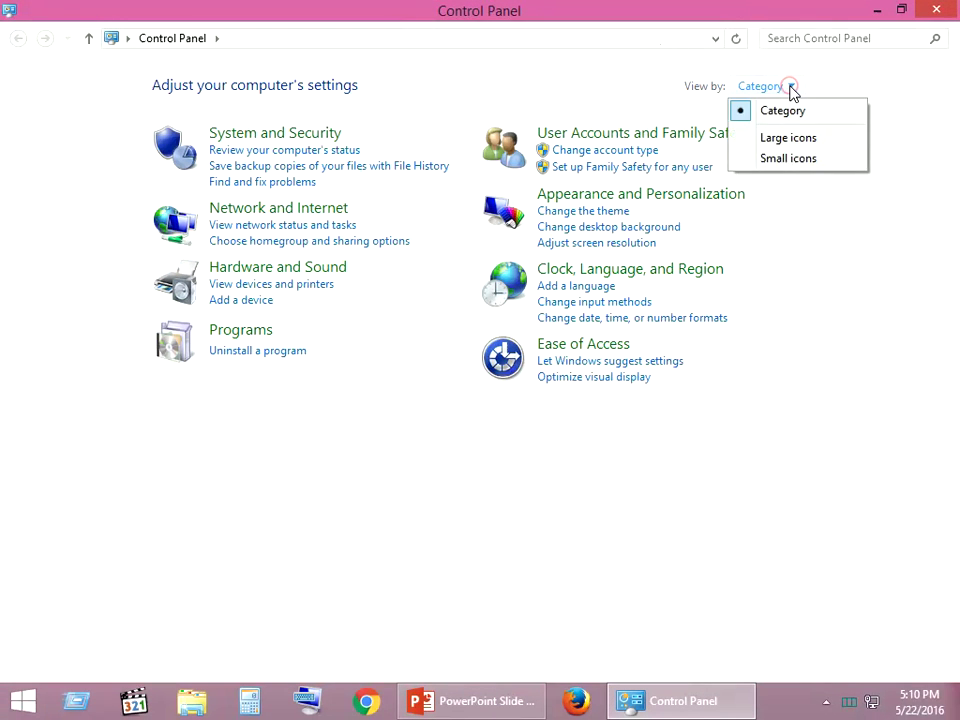
click(802, 142)
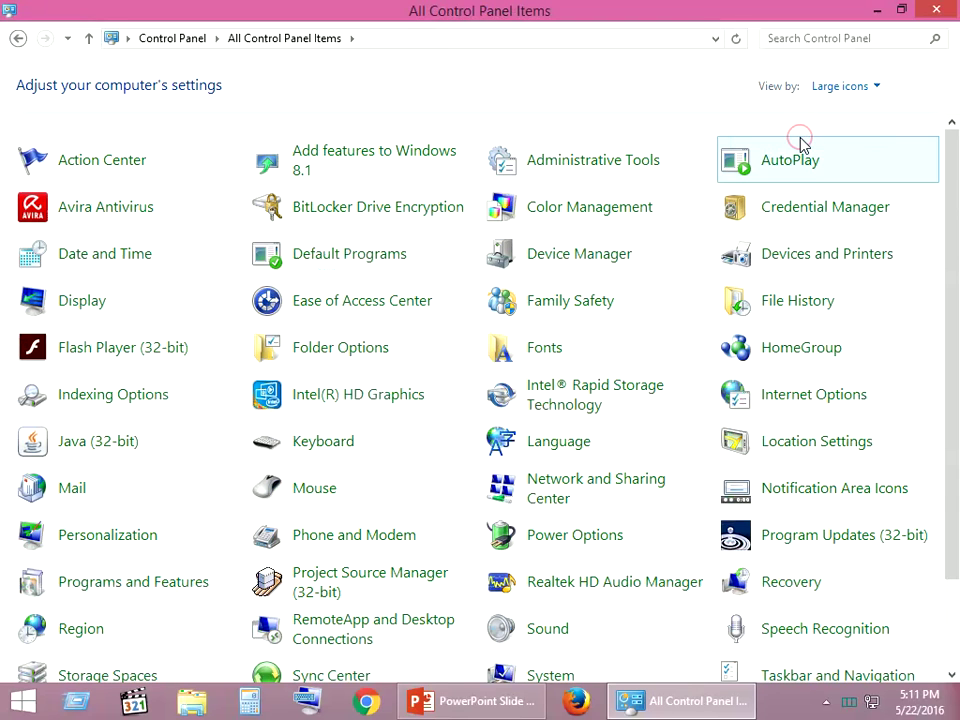
scroll(133, 455, down, 1)
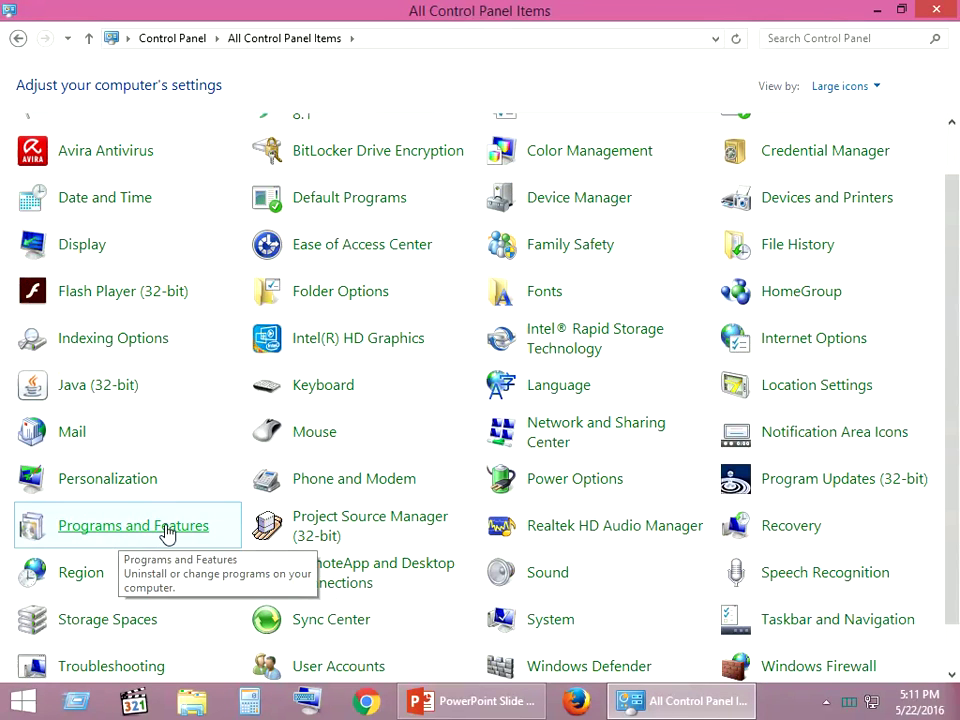
scroll(930, 140, up, 1)
click(876, 86)
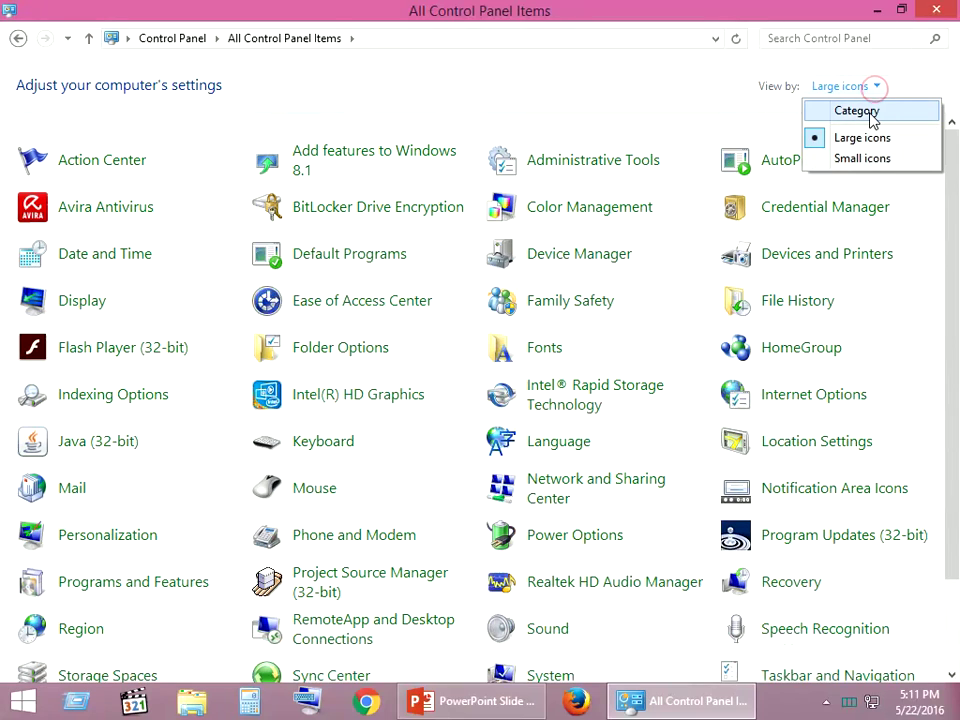
click(856, 111)
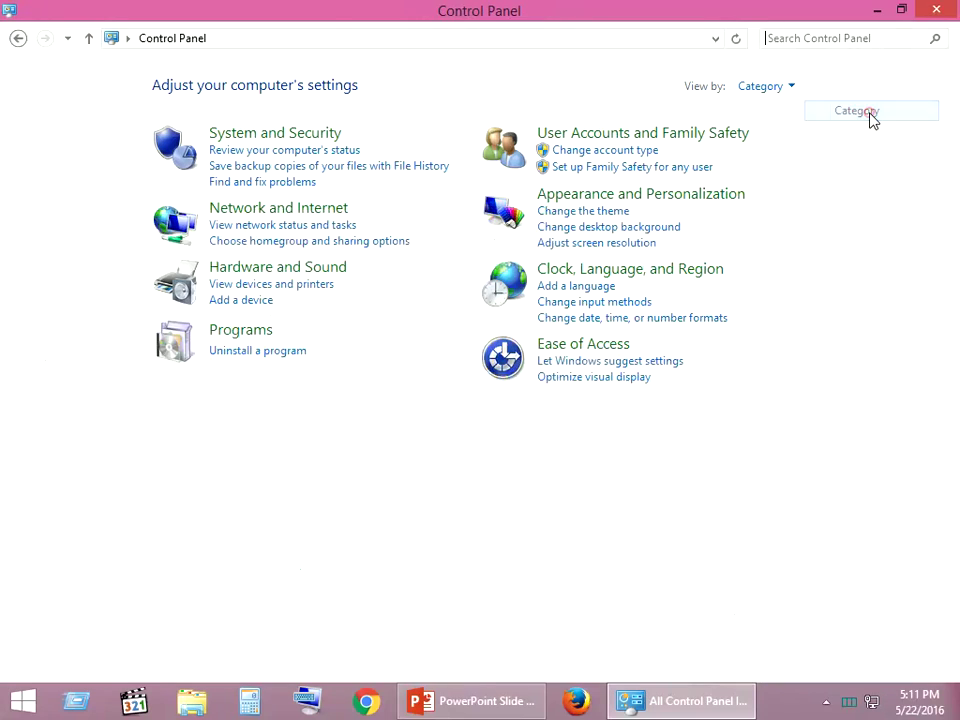
- Search installed programs for 'read', inspect Adobe Reader XI without uninstalling, then close the list
click(247, 352)
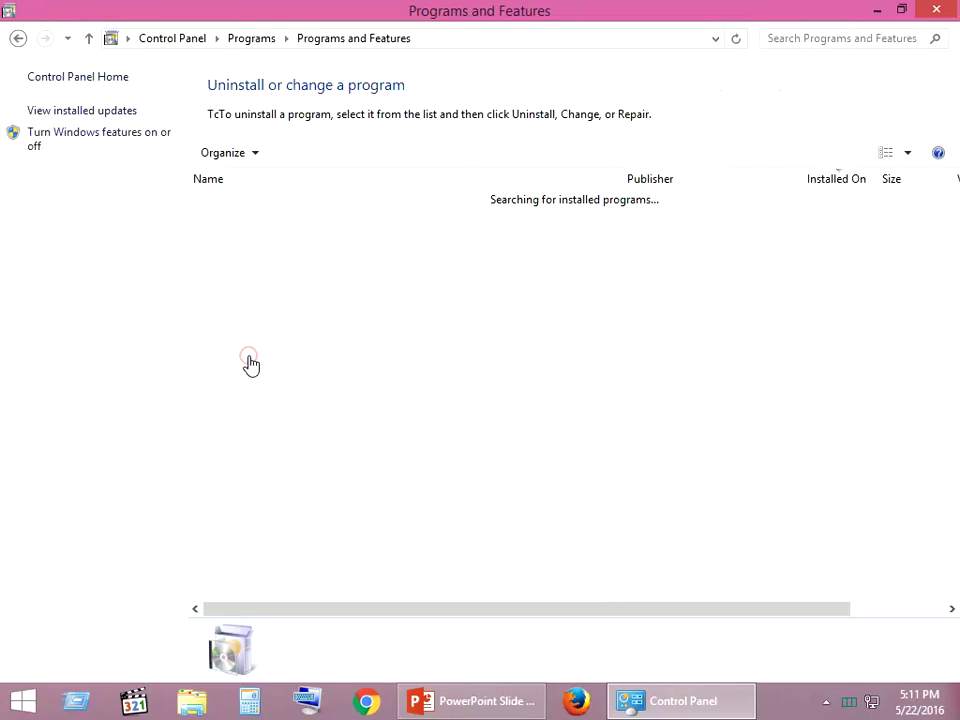
click(825, 32)
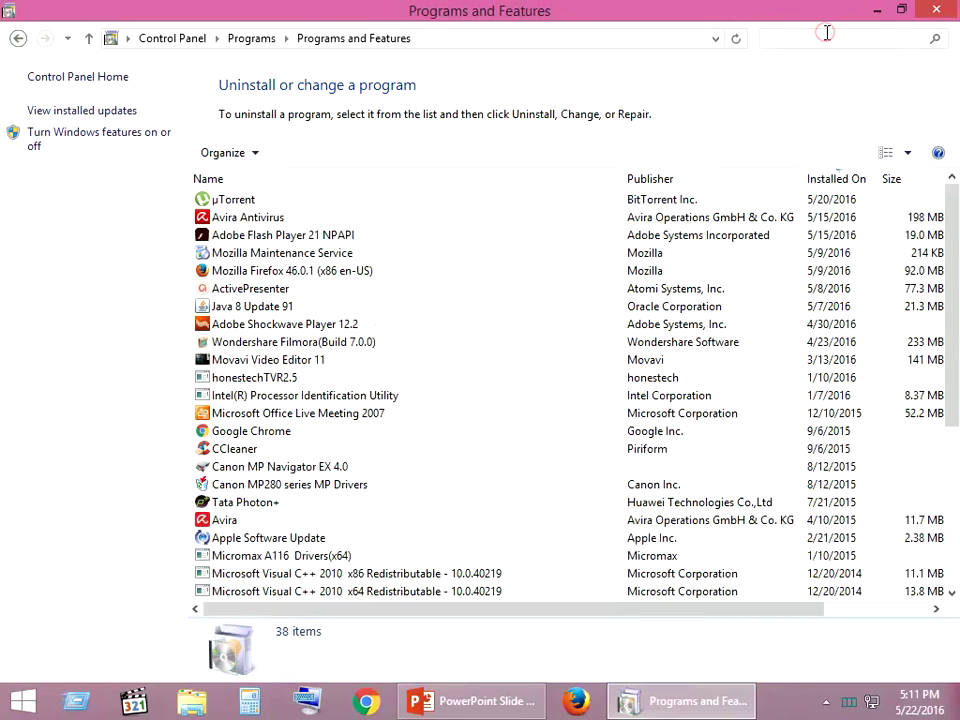
text(read)
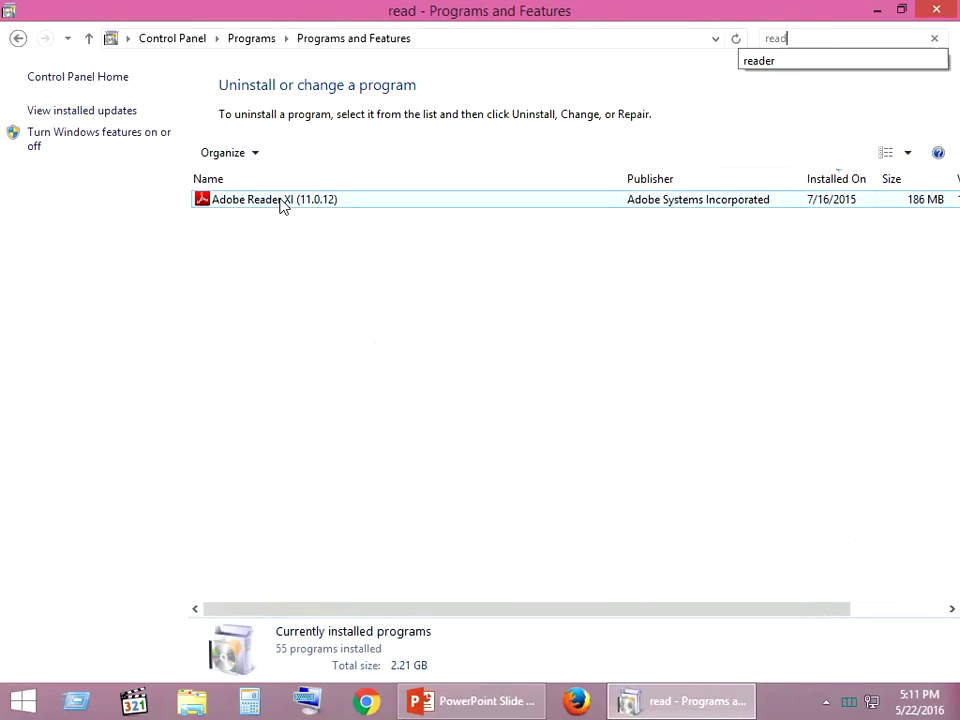
right_click(282, 204)
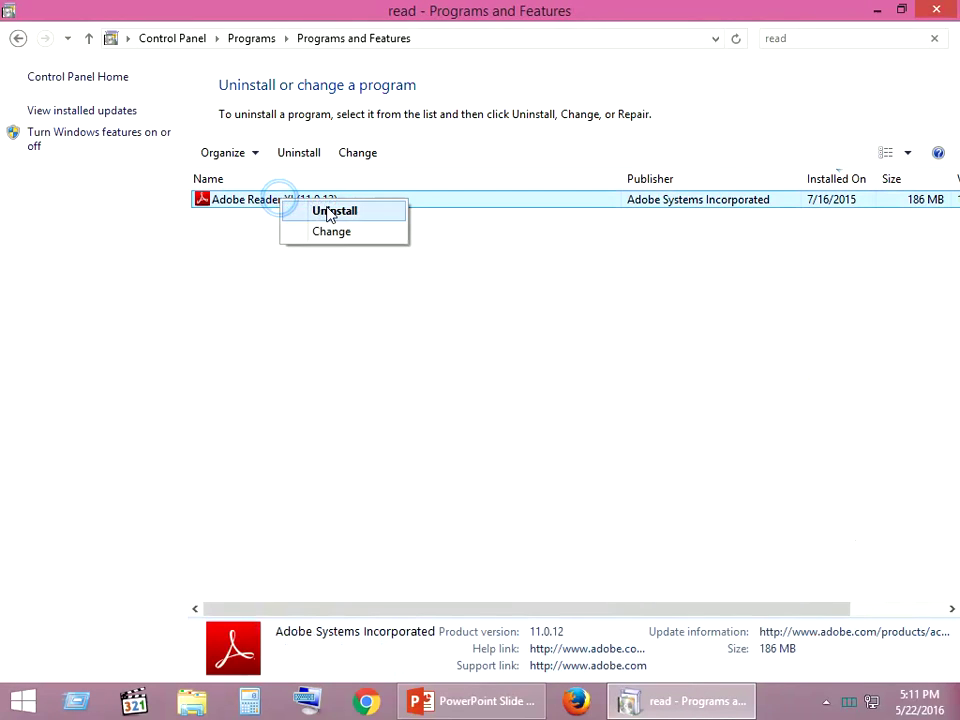
click(418, 309)
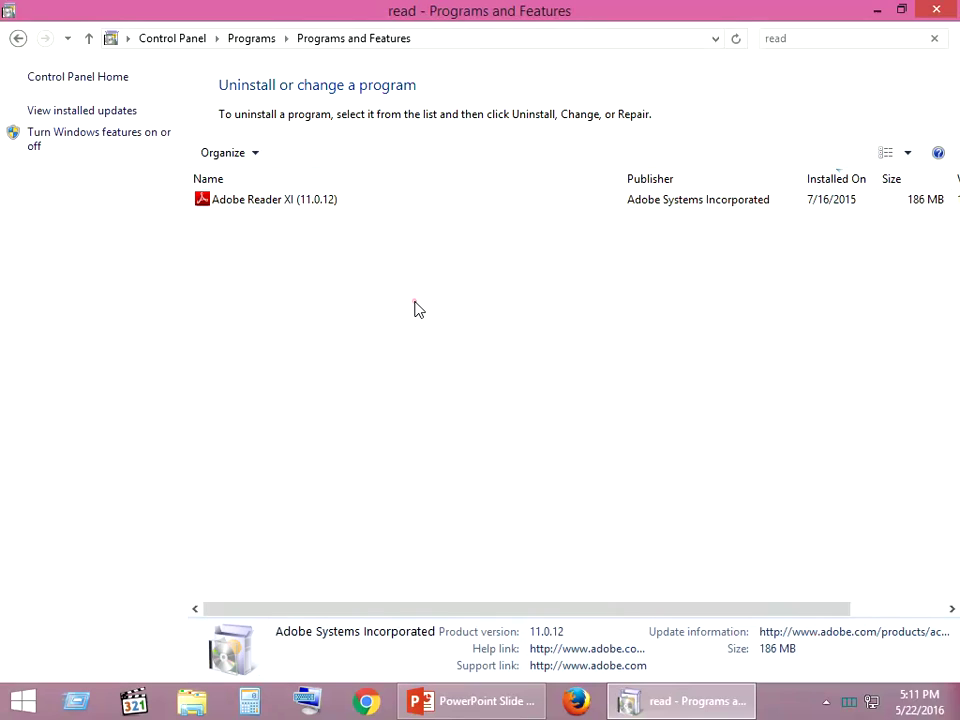
click(933, 12)
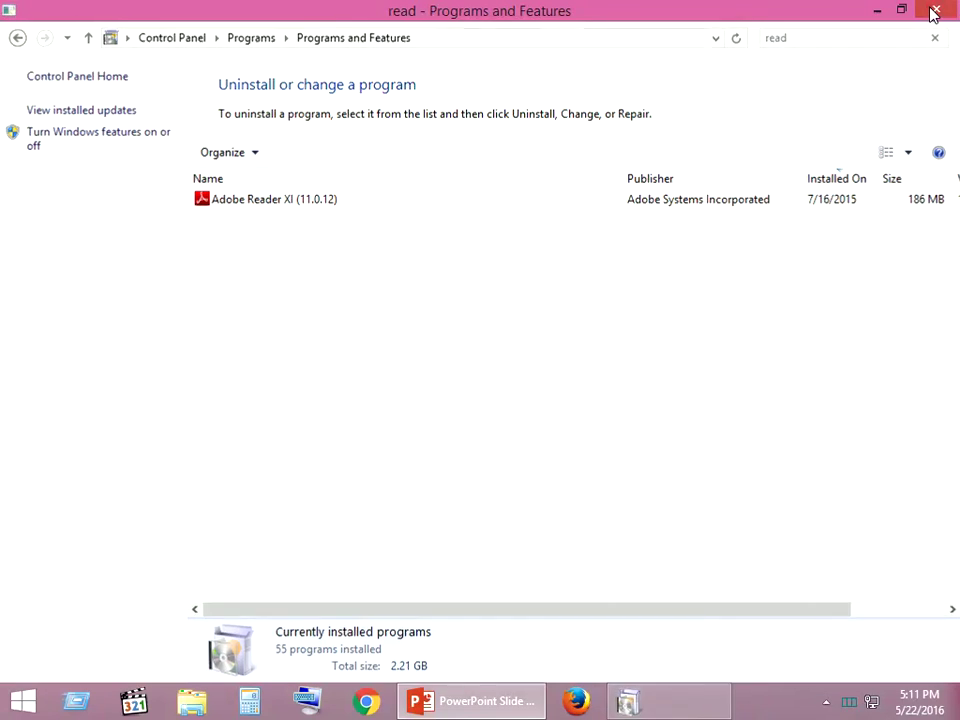
- Find the FileHippo Adobe Reader download result in Chrome, open it in a new tab, then minimise Chrome
click(370, 703)
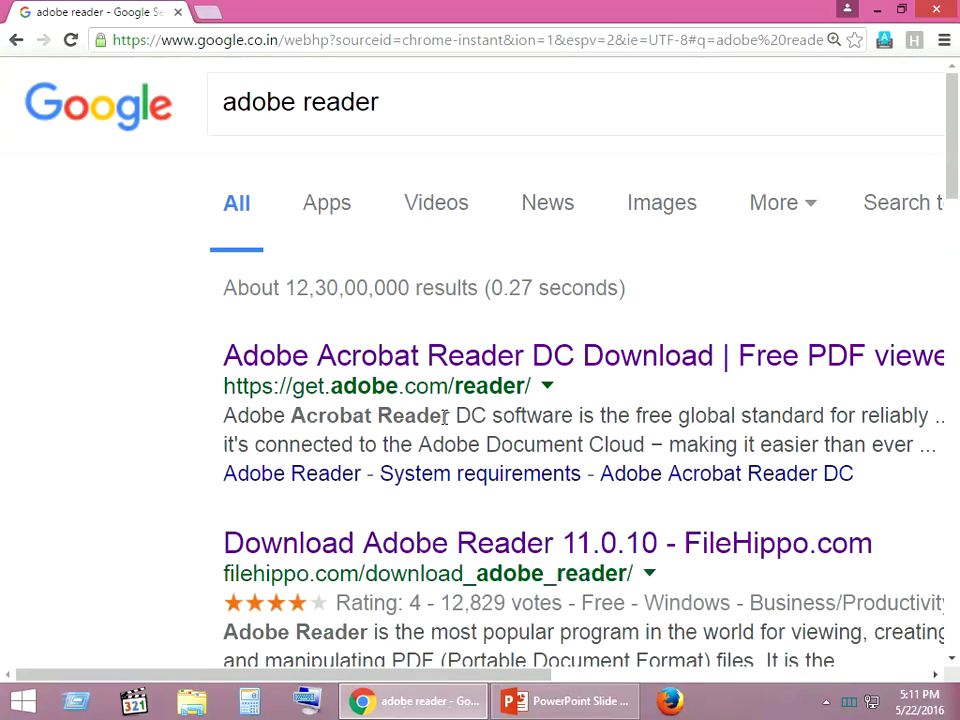
scroll(435, 405, down, 1)
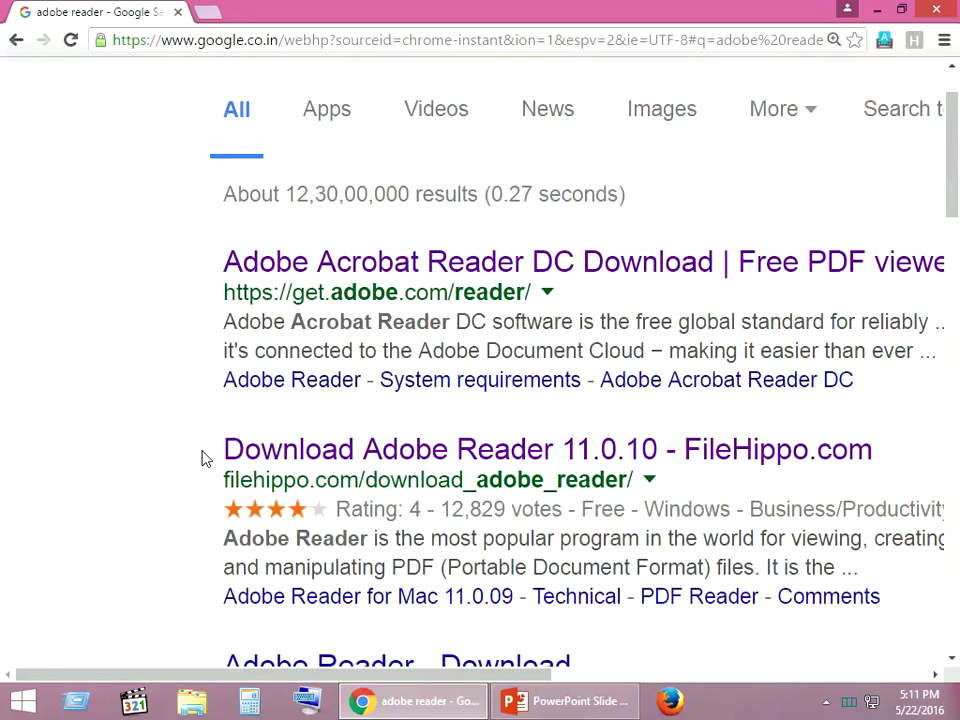
drag(201, 458, 545, 480)
click(205, 258)
drag(202, 258, 525, 292)
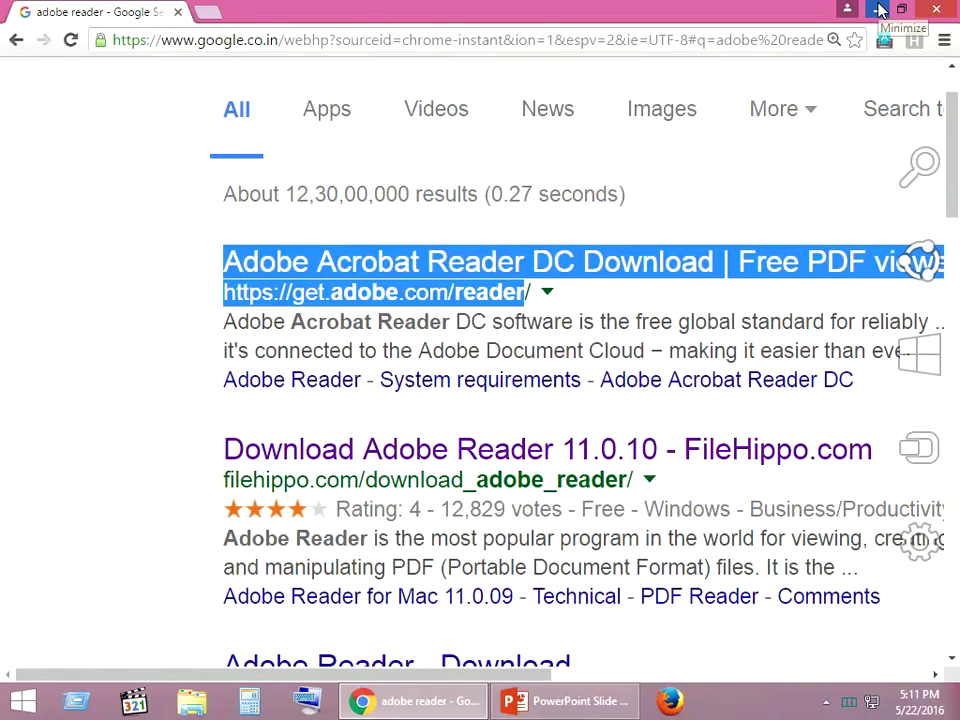
right_click(388, 463)
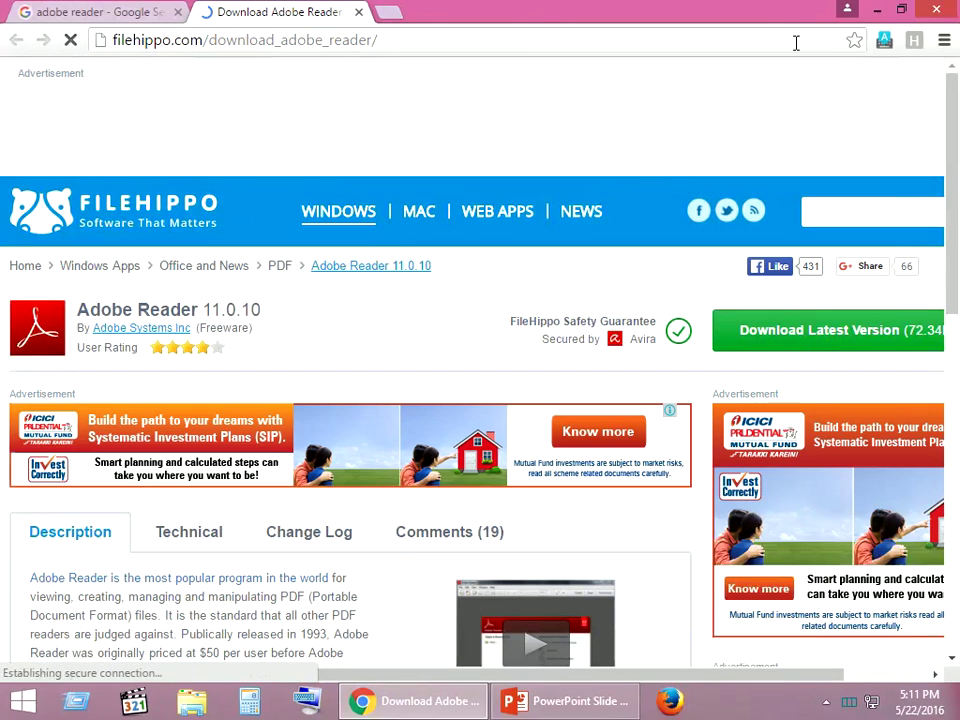
click(876, 12)
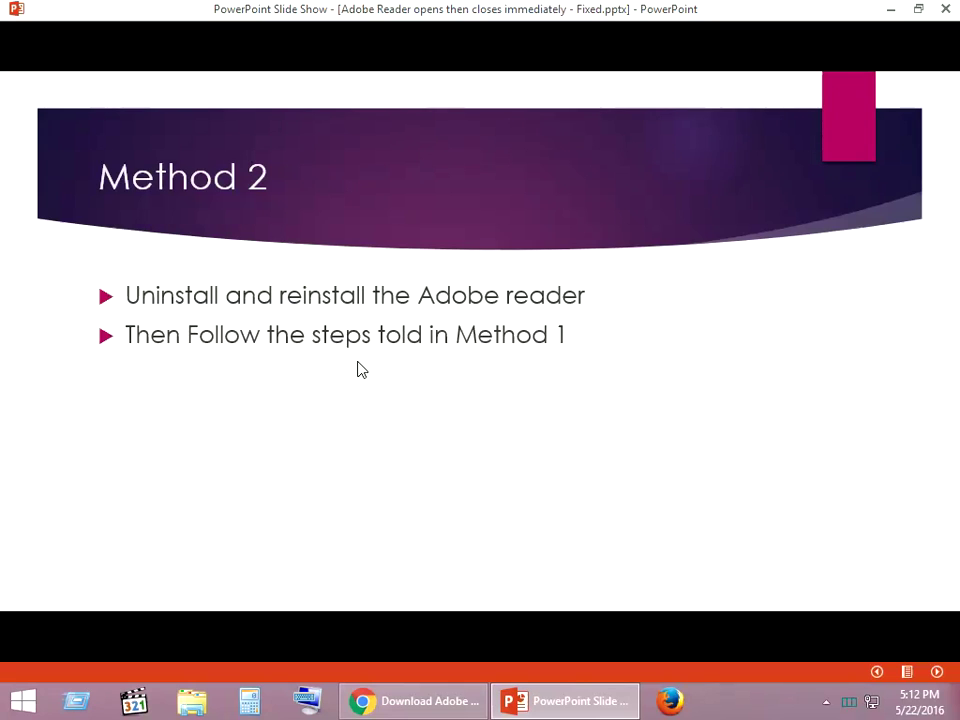
- Step the slide show back to Method 1, then forward to the Method 3 open-in-browser slide
key(Left)
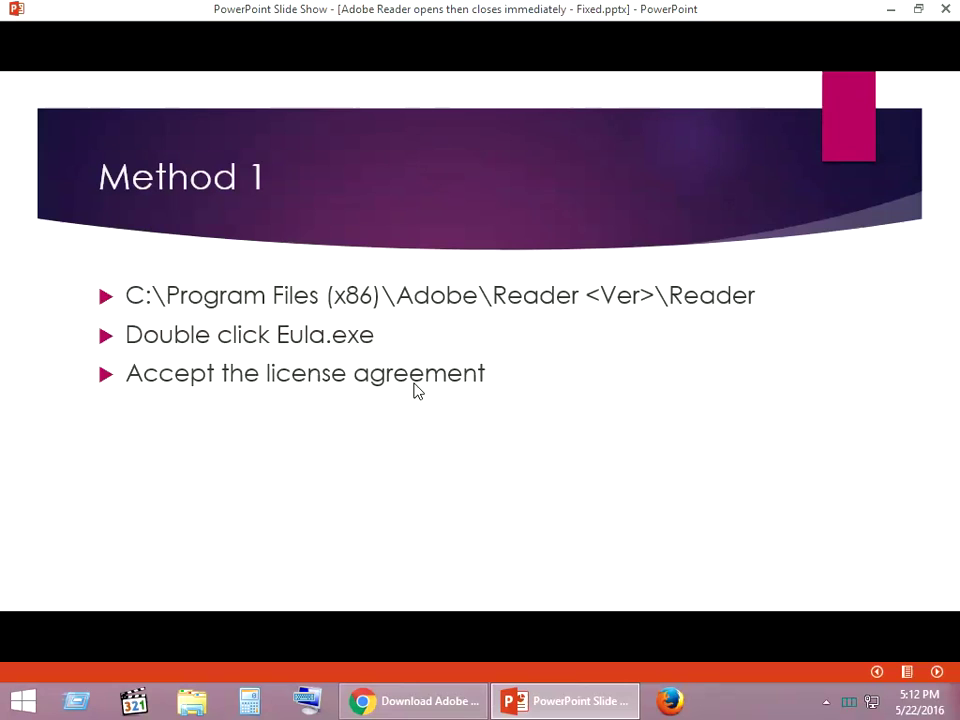
key(Right)
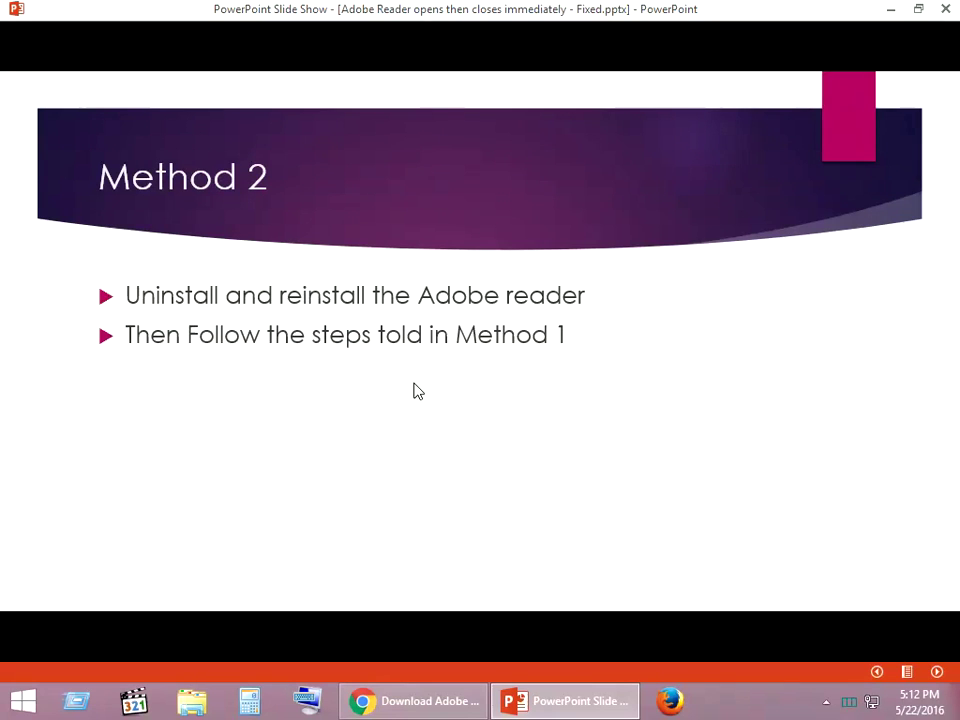
key(Right)
key(Left)
key(Right)
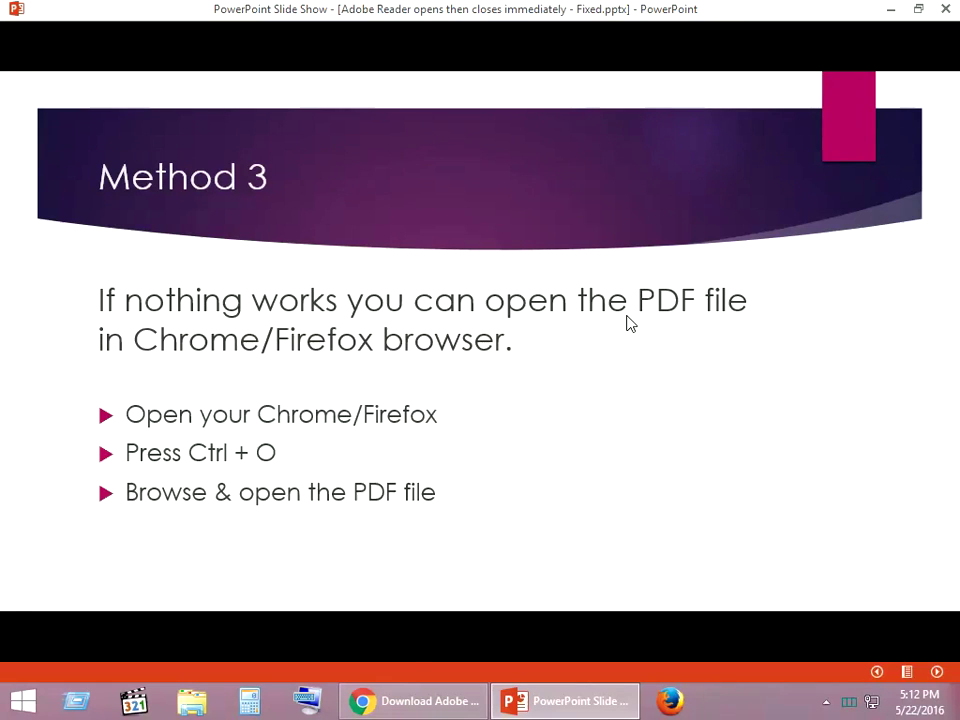
- Open a blank Chrome tab and bring up the Ctrl+O Open dialog showing the Downloads folder
click(413, 701)
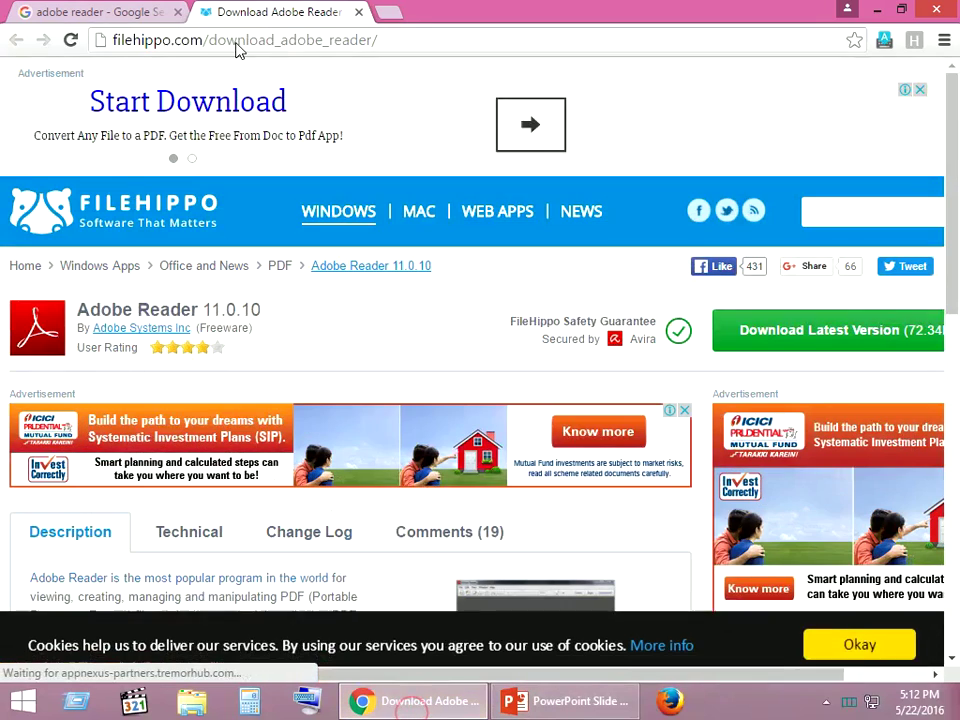
click(400, 16)
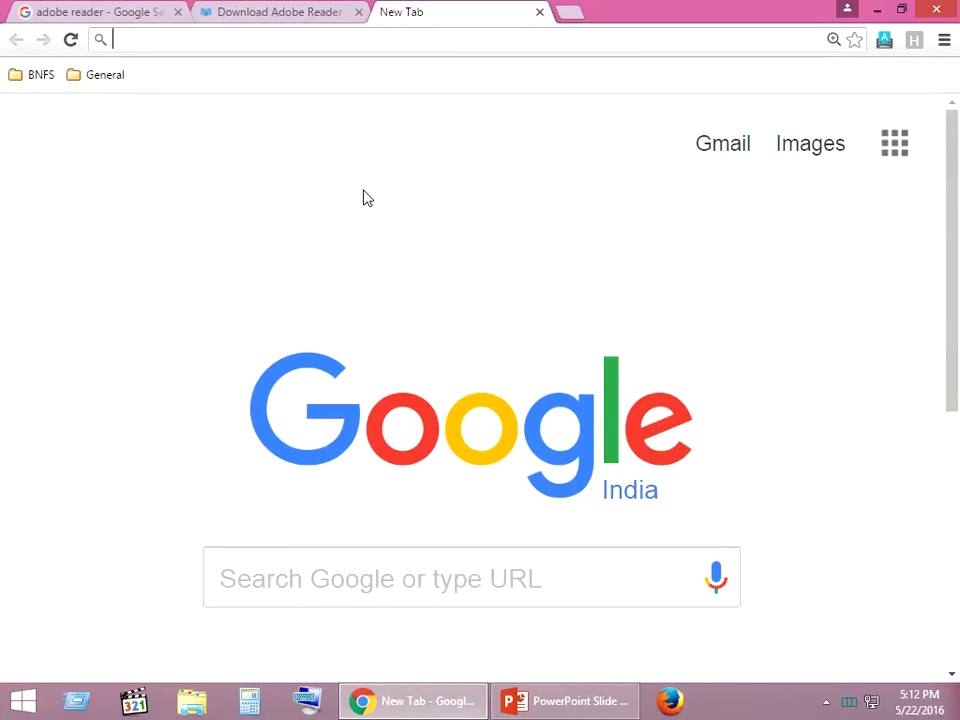
click(546, 703)
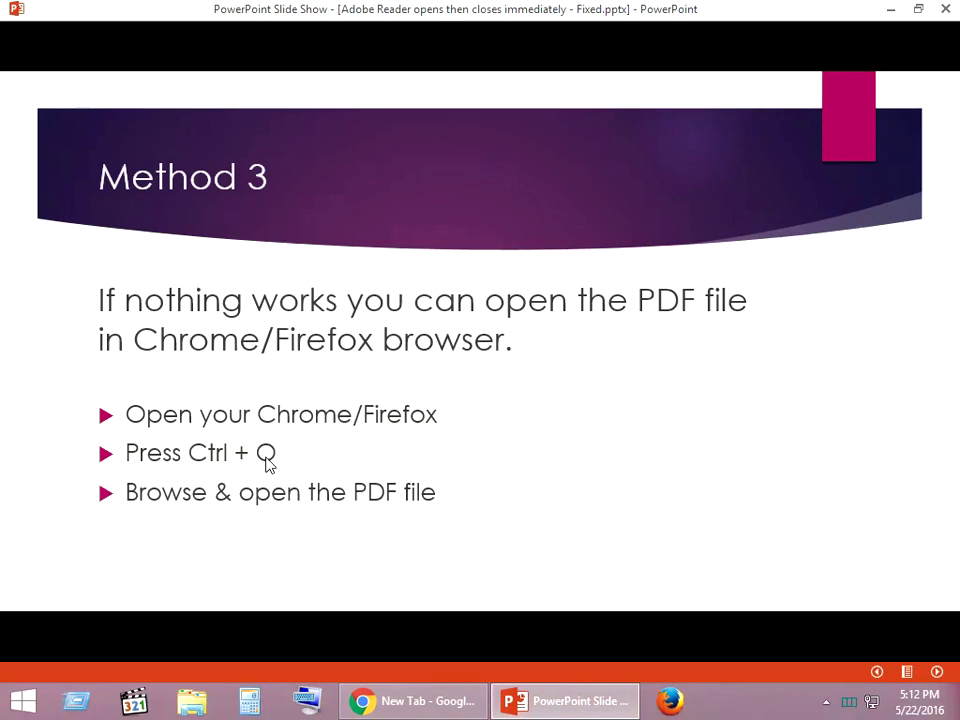
click(435, 700)
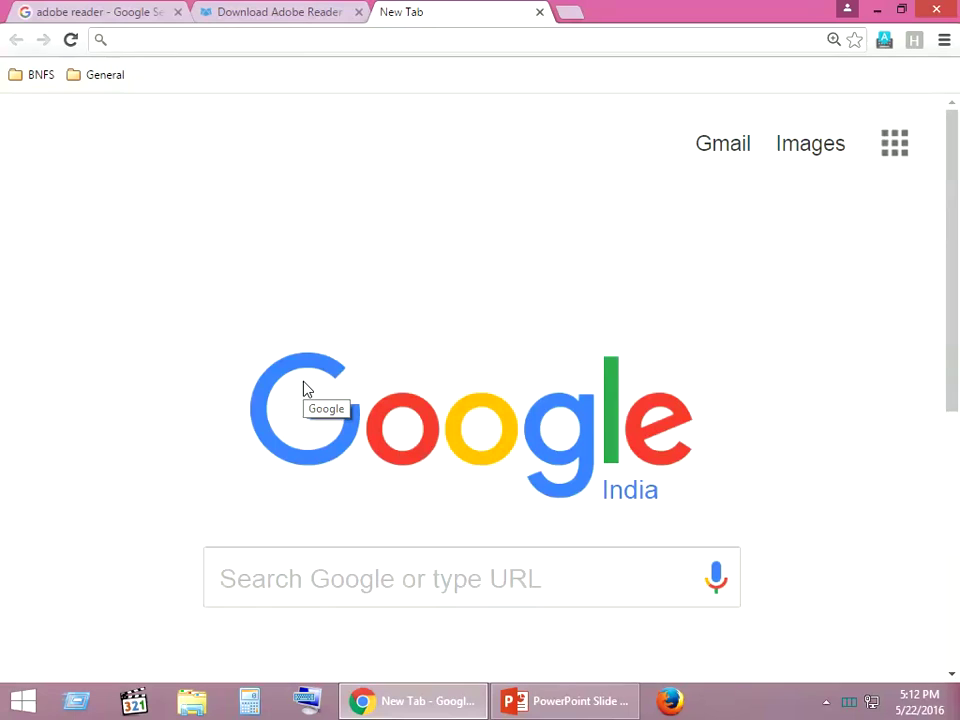
key(ctrl+o)
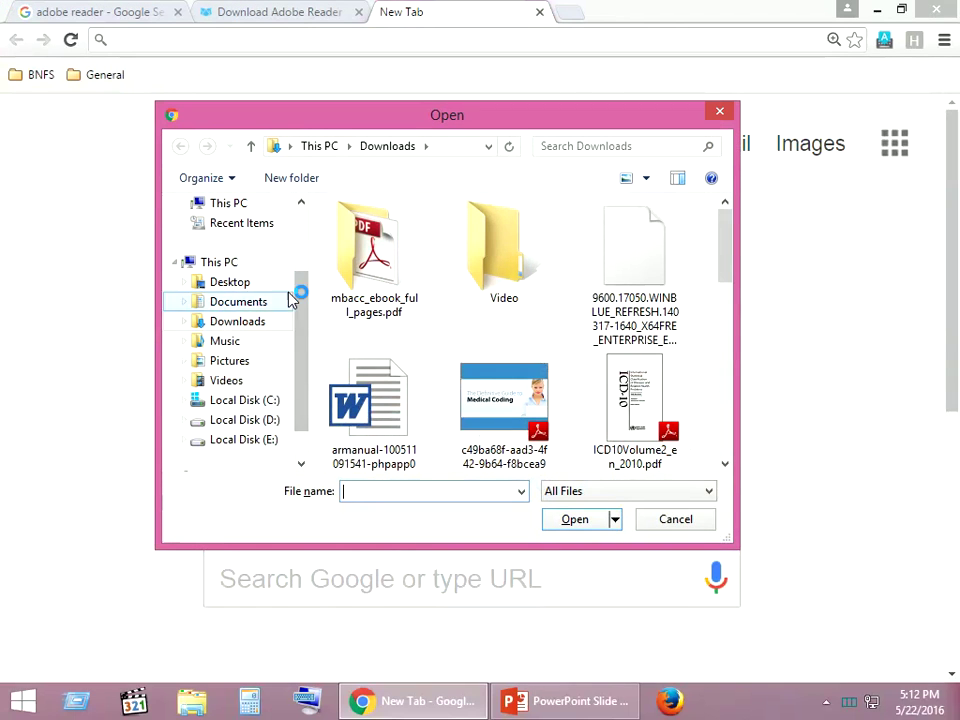
- Load the Desktop's mbacc_ebook_full_pages.pdf (115 pages) in Chrome's viewer, then bring back the Method 3 slide
click(234, 232)
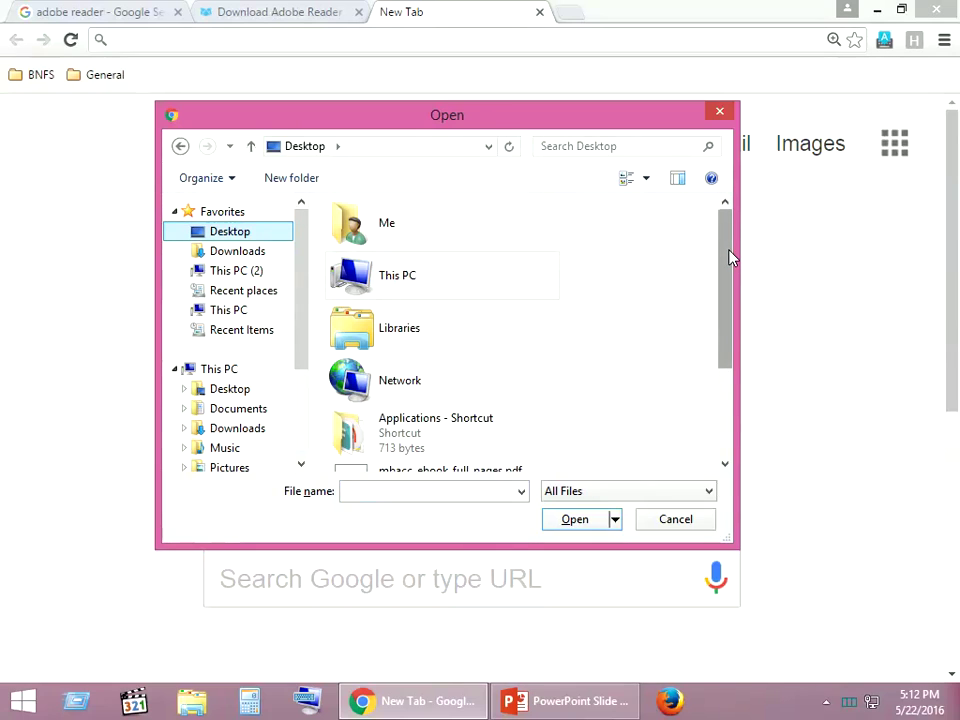
mouse_move(731, 258)
mouse_down()
mouse_move(735, 347)
mouse_move(735, 285)
mouse_up()
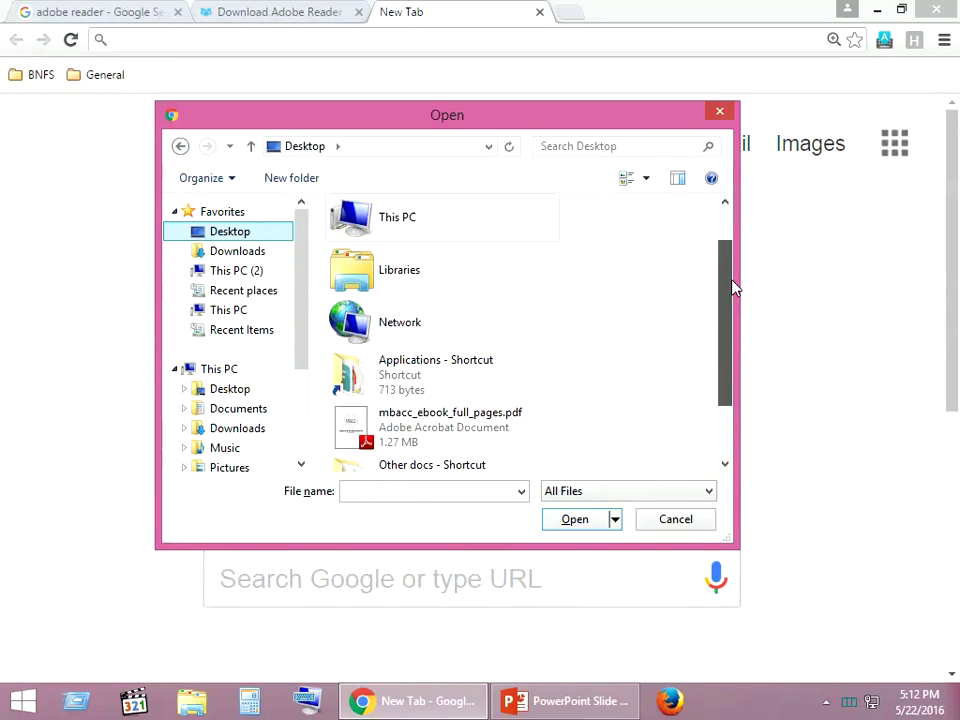
click(390, 423)
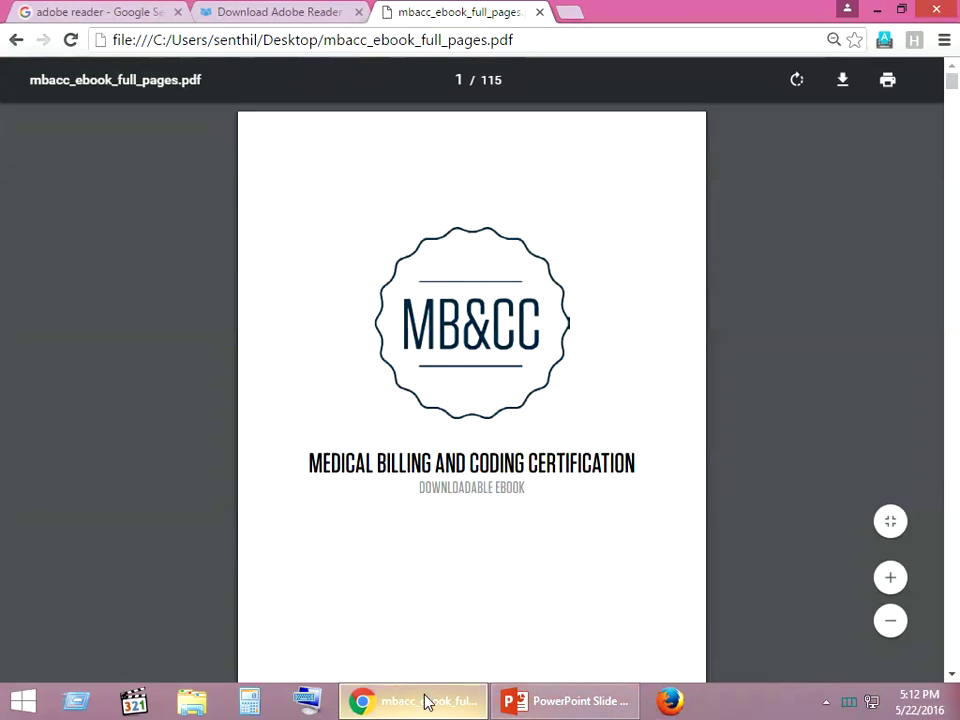
click(534, 706)
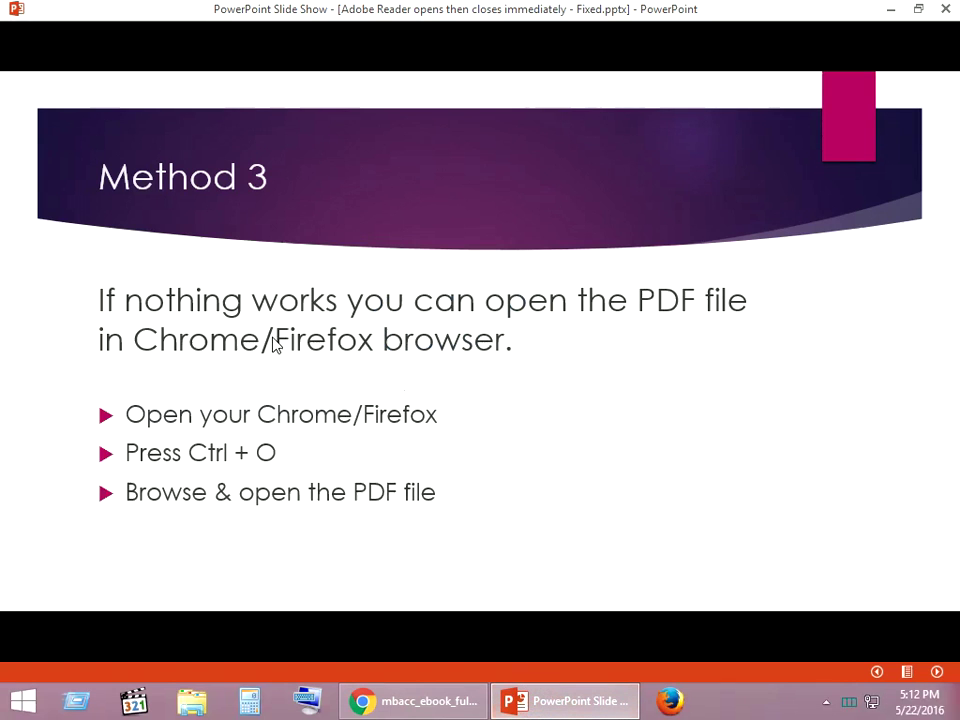